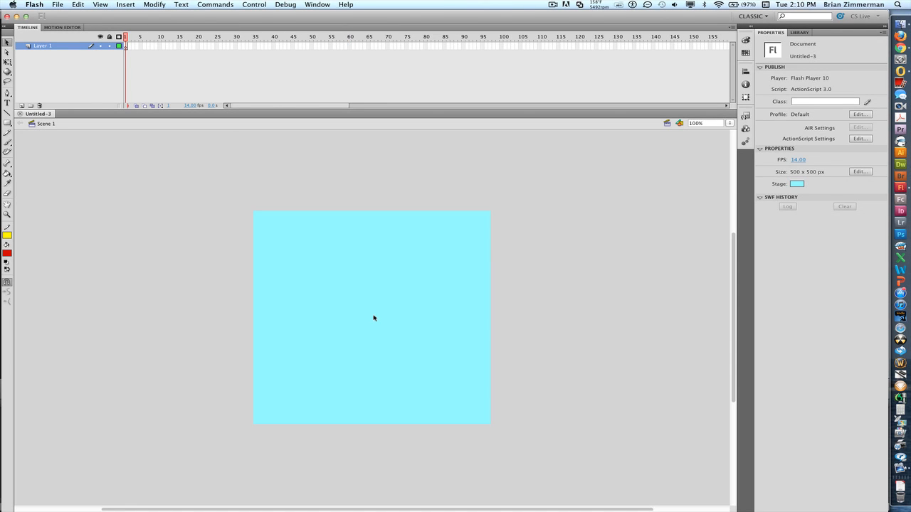
- Import jimmy.jpg from the Desktop folder onto the stage with Import to Stage
{"action": "left_click", "coordinate": [63, 6]}
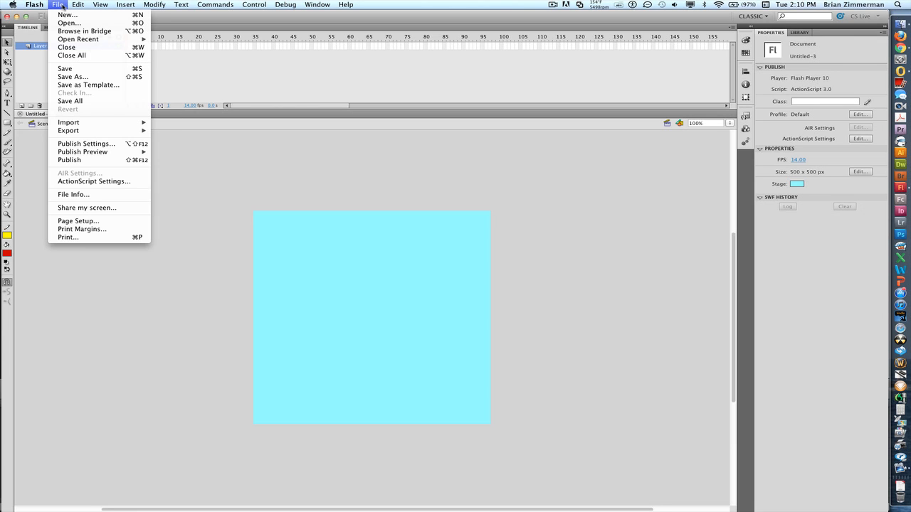
{"action": "mouse_move", "coordinate": [82, 126]}
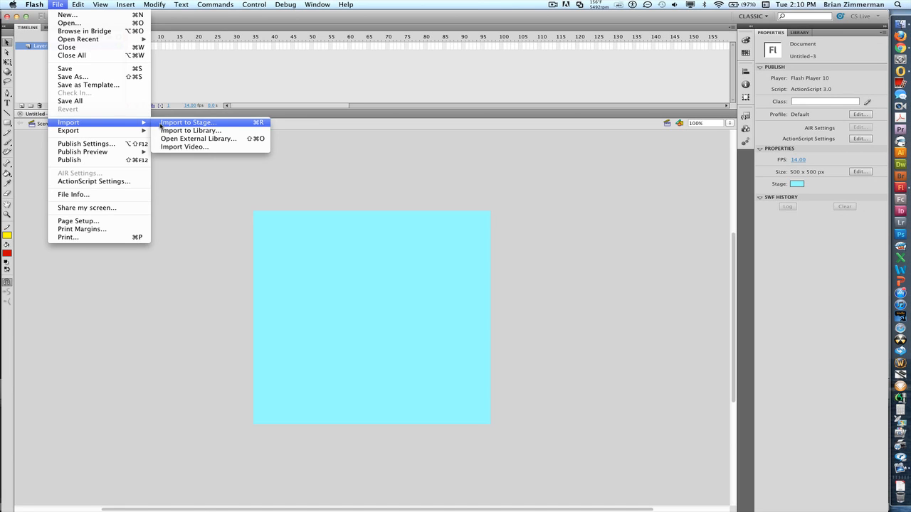
{"action": "left_click", "coordinate": [160, 126]}
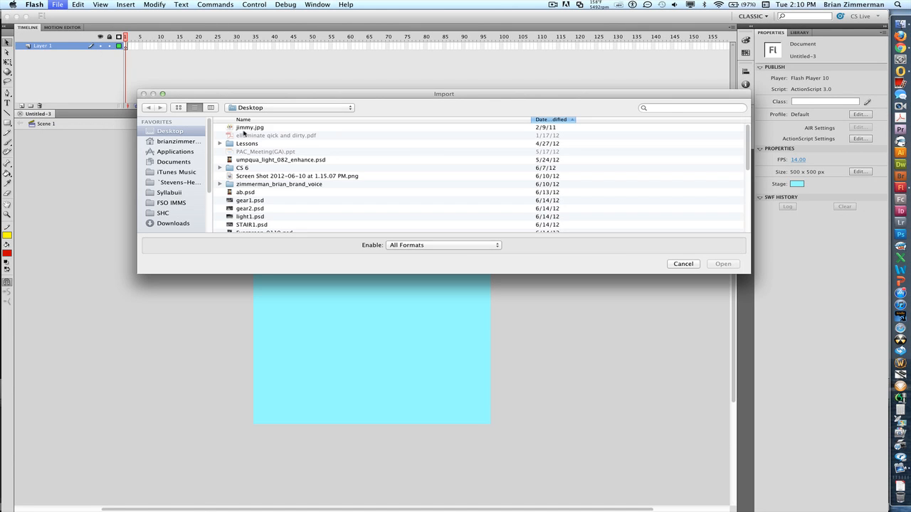
{"action": "left_click", "coordinate": [243, 128]}
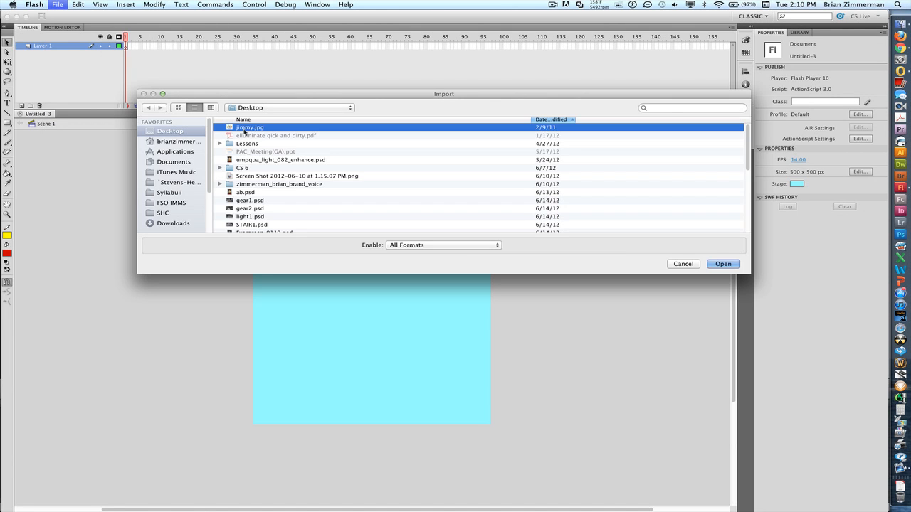
{"action": "left_click", "coordinate": [724, 264]}
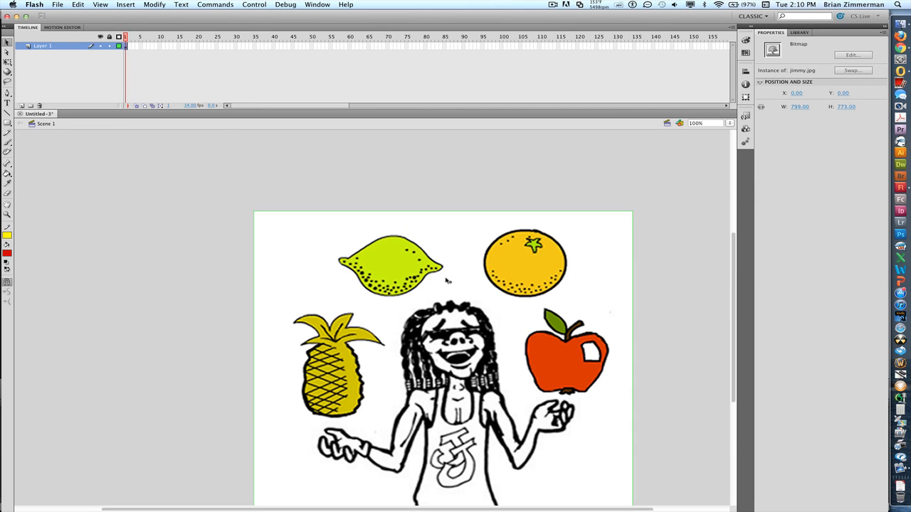
- Match the stage size to the contents (799 x 773 px) and set a #9900FF purple background
{"action": "left_click", "coordinate": [357, 196]}
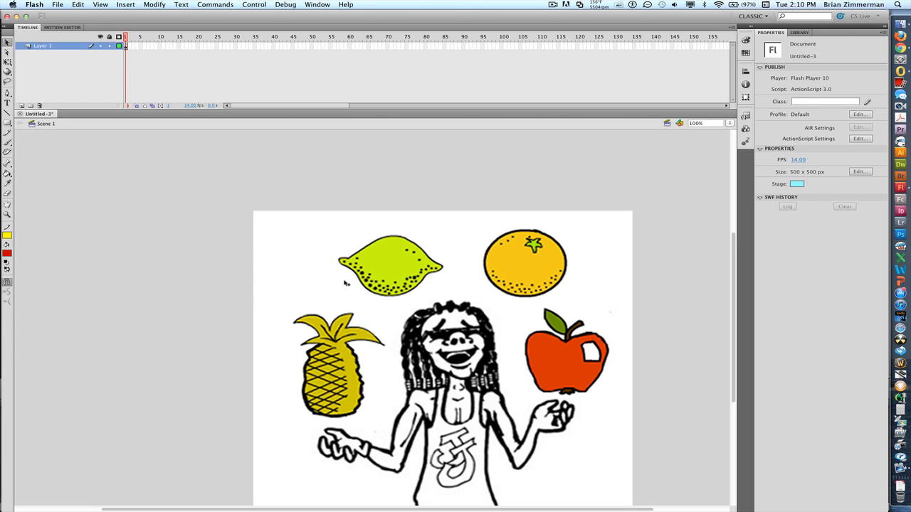
{"action": "left_click", "coordinate": [859, 172]}
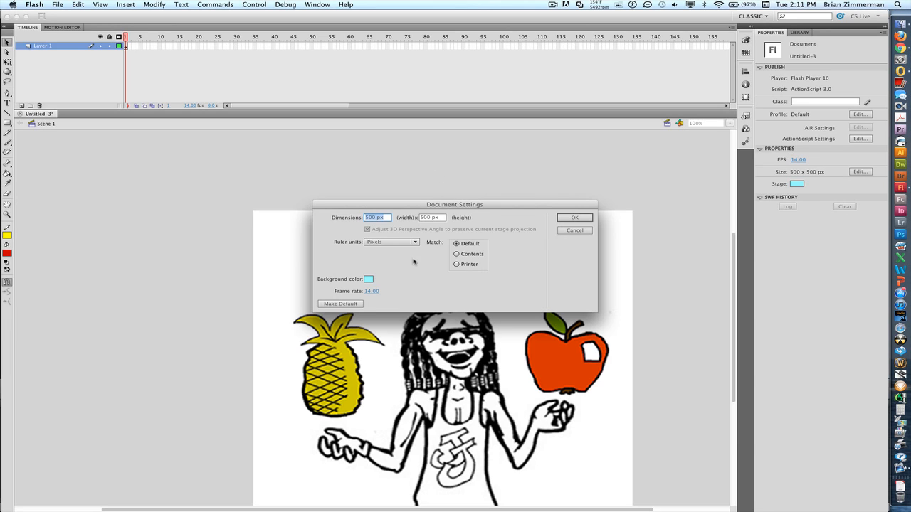
{"action": "left_click", "coordinate": [456, 255]}
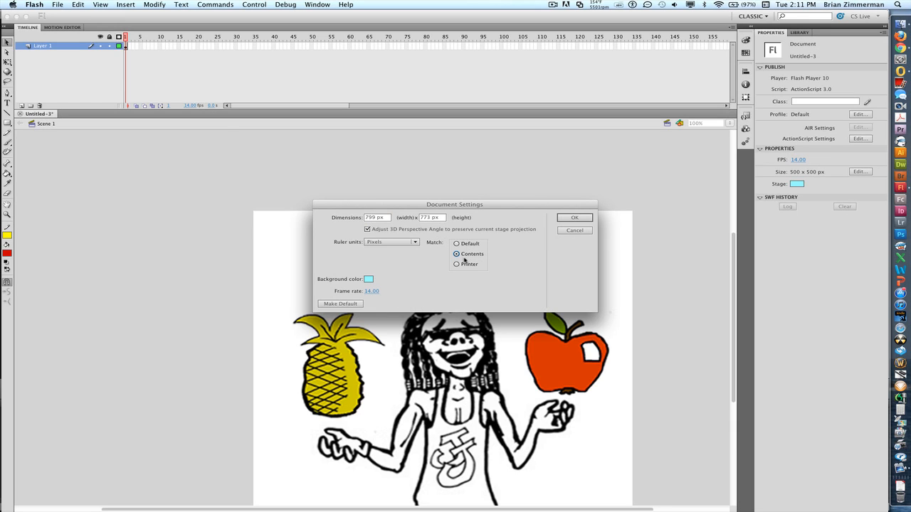
{"action": "left_click", "coordinate": [368, 279]}
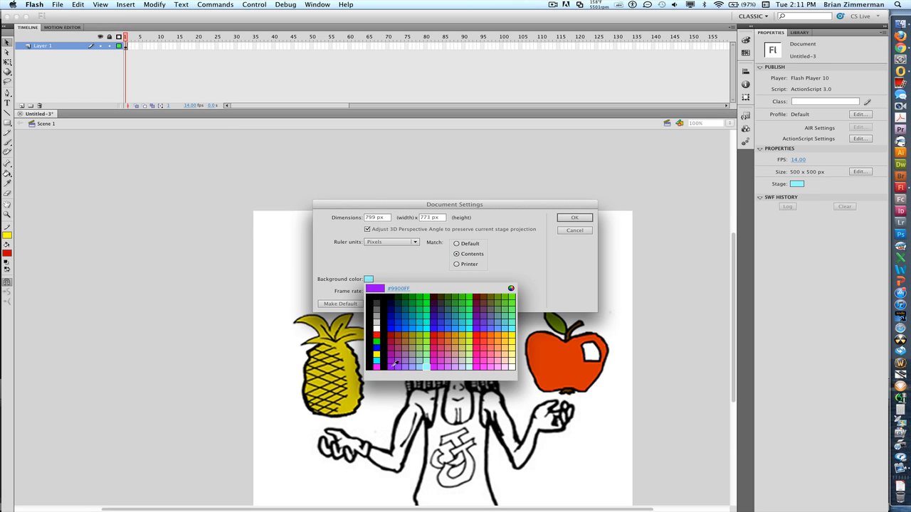
{"action": "left_click", "coordinate": [395, 363]}
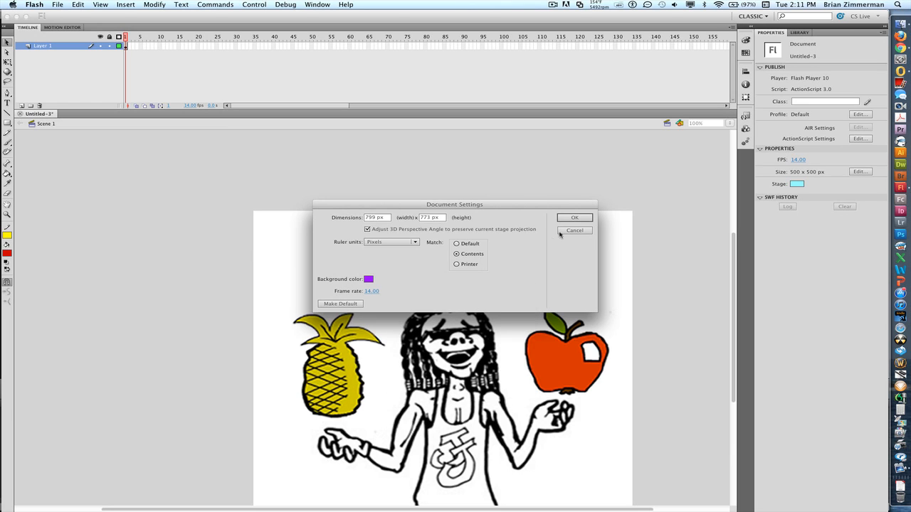
{"action": "left_click", "coordinate": [574, 217]}
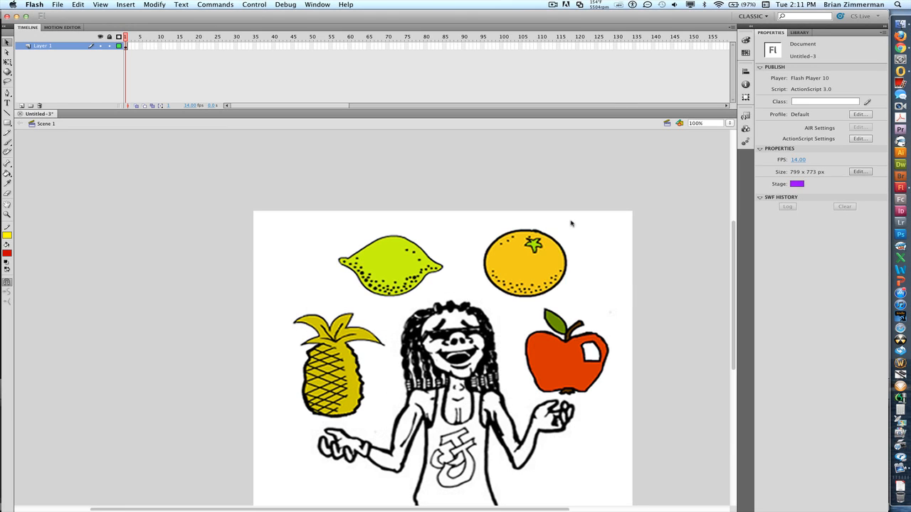
{"action": "left_click", "coordinate": [606, 242]}
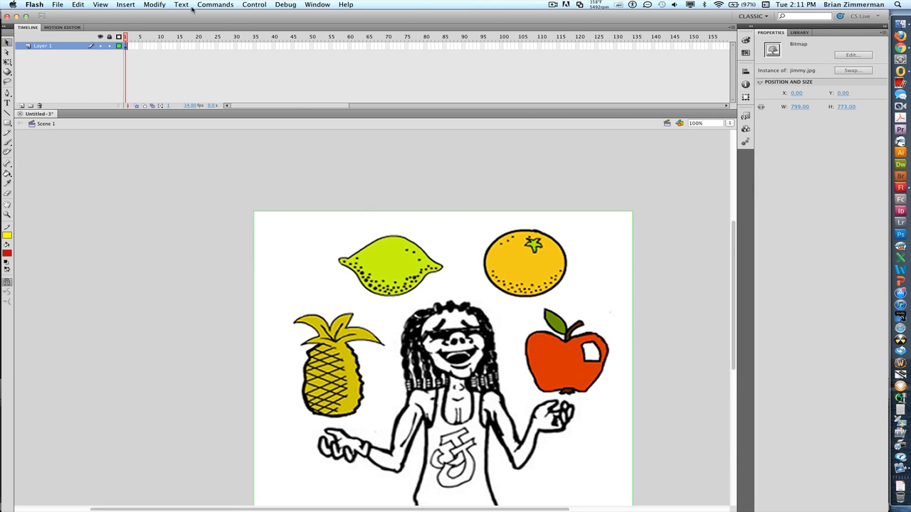
- Trace the juggler bitmap into vector shapes with Trace Bitmap
{"action": "left_click", "coordinate": [152, 5]}
{"action": "mouse_move", "coordinate": [159, 49]}
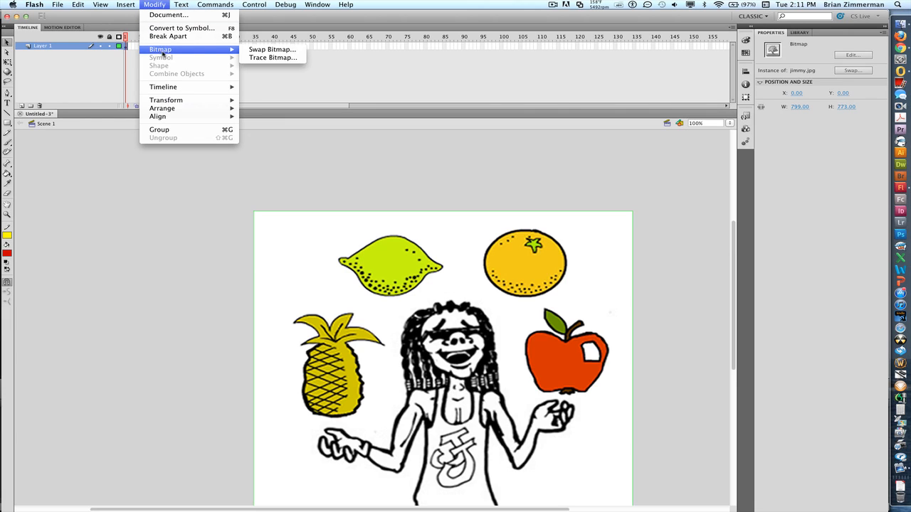
{"action": "left_click", "coordinate": [270, 57]}
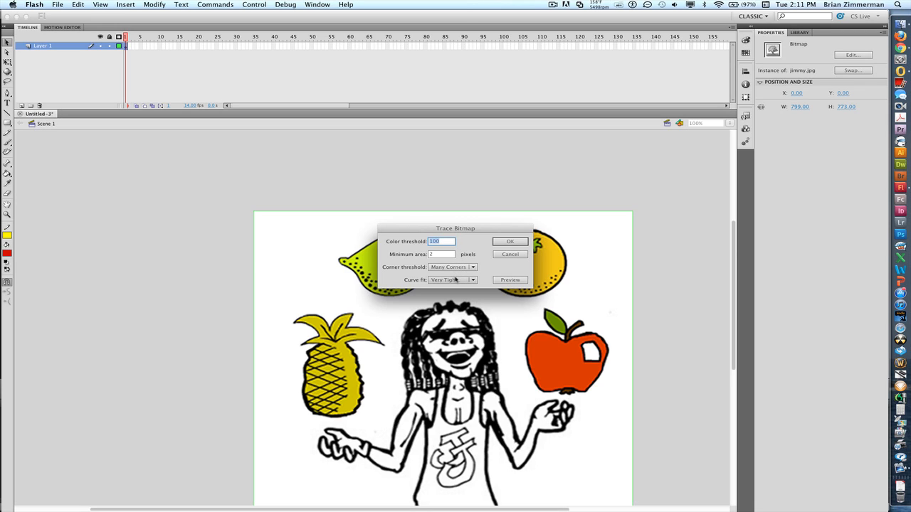
{"action": "left_click", "coordinate": [502, 242]}
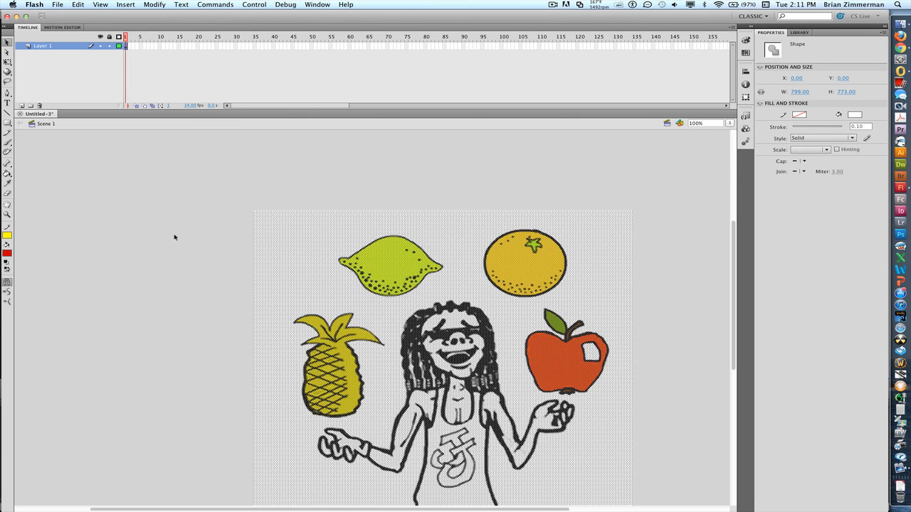
- Select the traced artwork's white background areas and delete them
{"action": "left_click", "coordinate": [174, 237]}
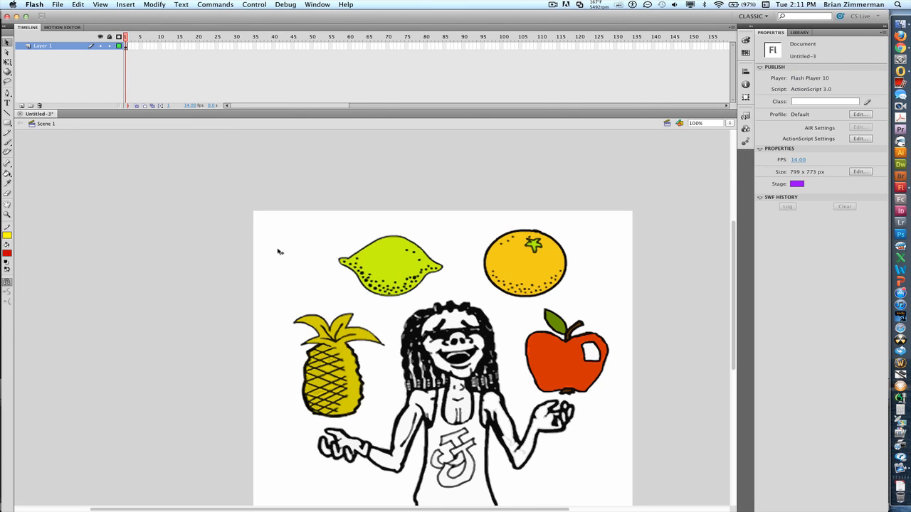
{"action": "key", "text": "super+a"}
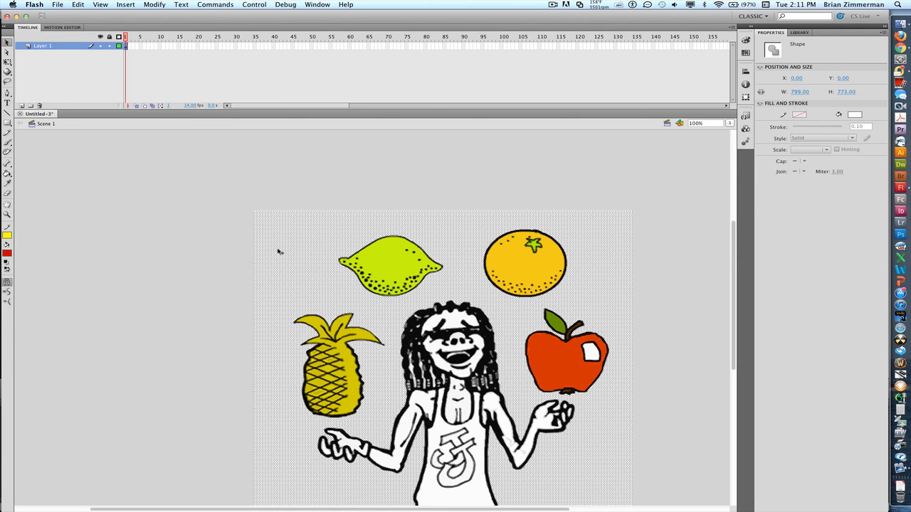
{"action": "key", "text": "Delete"}
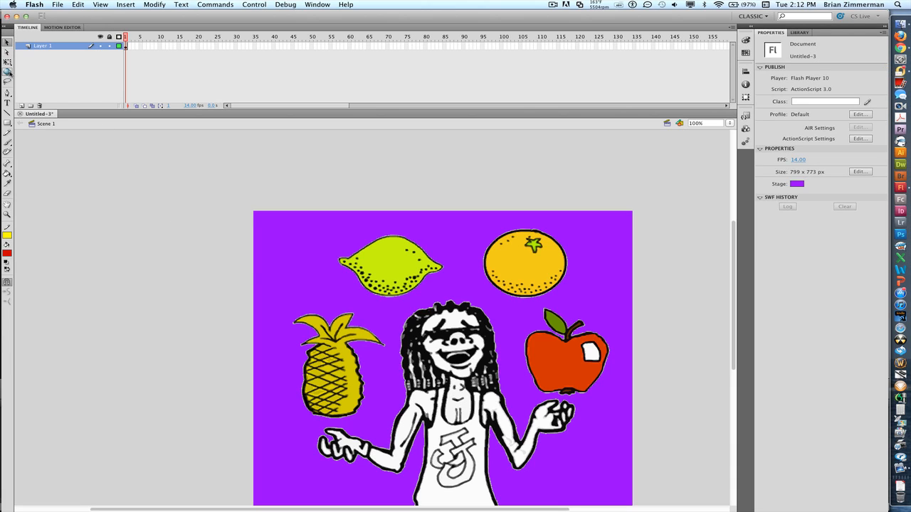
- Lasso the lime and convert it to a movie clip symbol named movLime
{"action": "left_click", "coordinate": [7, 81]}
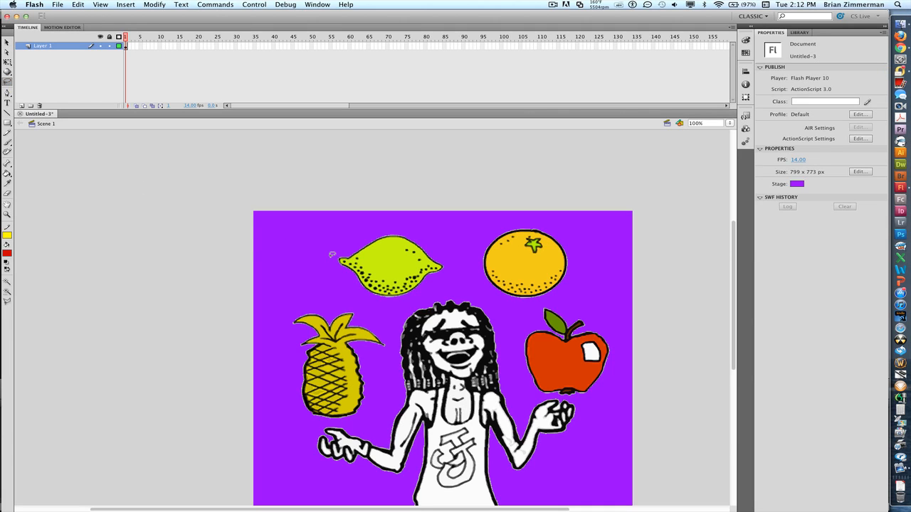
{"action": "mouse_move", "coordinate": [331, 253]}
{"action": "left_mouse_down"}
{"action": "mouse_move", "coordinate": [361, 229]}
{"action": "mouse_move", "coordinate": [403, 220]}
{"action": "mouse_move", "coordinate": [446, 242]}
{"action": "mouse_move", "coordinate": [452, 262]}
{"action": "mouse_move", "coordinate": [448, 279]}
{"action": "mouse_move", "coordinate": [399, 300]}
{"action": "mouse_move", "coordinate": [350, 293]}
{"action": "mouse_move", "coordinate": [331, 267]}
{"action": "mouse_move", "coordinate": [333, 252]}
{"action": "left_mouse_up"}
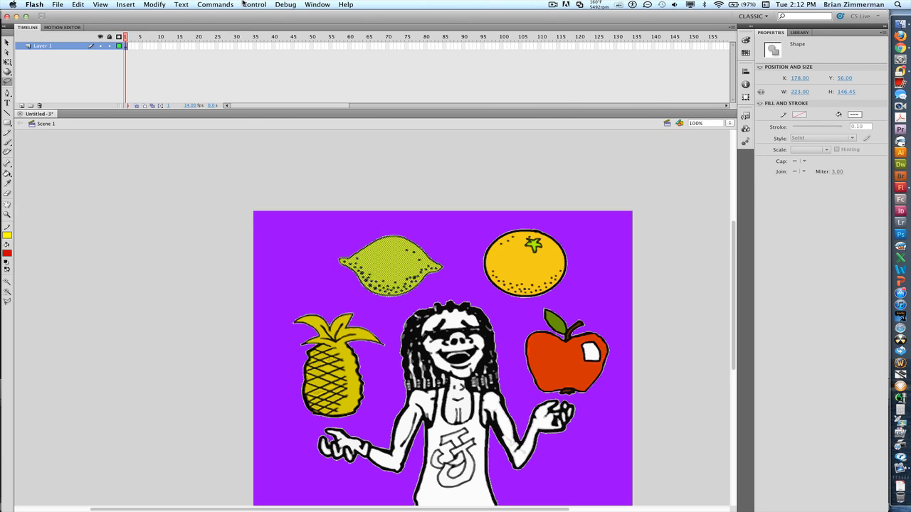
{"action": "left_click", "coordinate": [166, 5]}
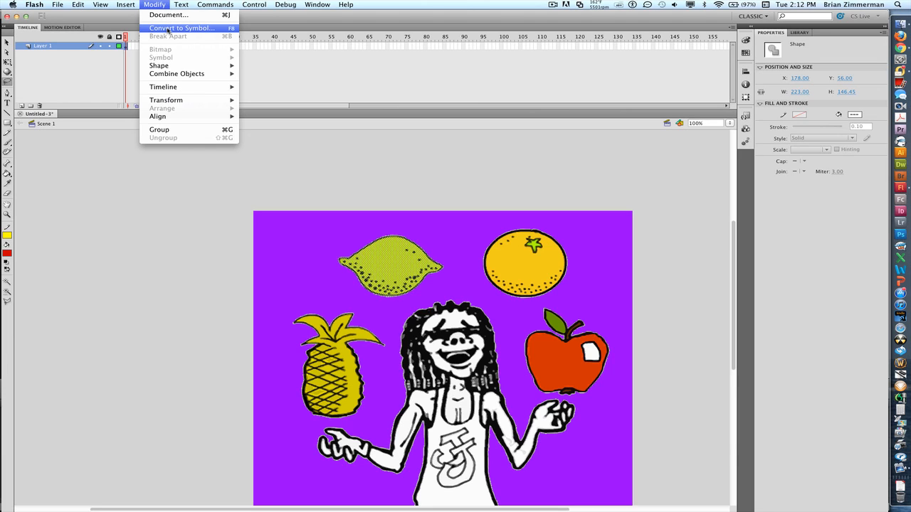
{"action": "left_click", "coordinate": [170, 28]}
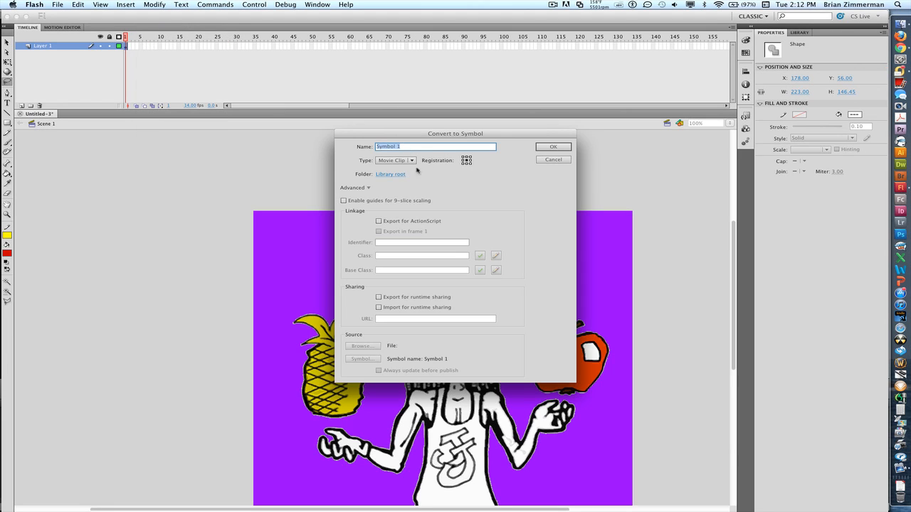
{"action": "type", "text": "movLime"}
{"action": "left_click", "coordinate": [553, 146]}
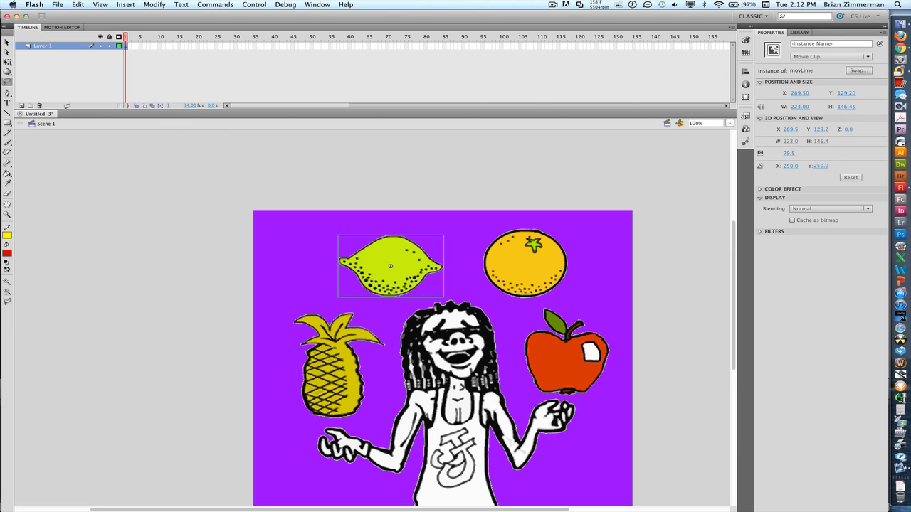
- Lasso the orange and convert it to a movie clip symbol named movOrange
{"action": "left_click", "coordinate": [6, 82]}
{"action": "left_click", "coordinate": [407, 227]}
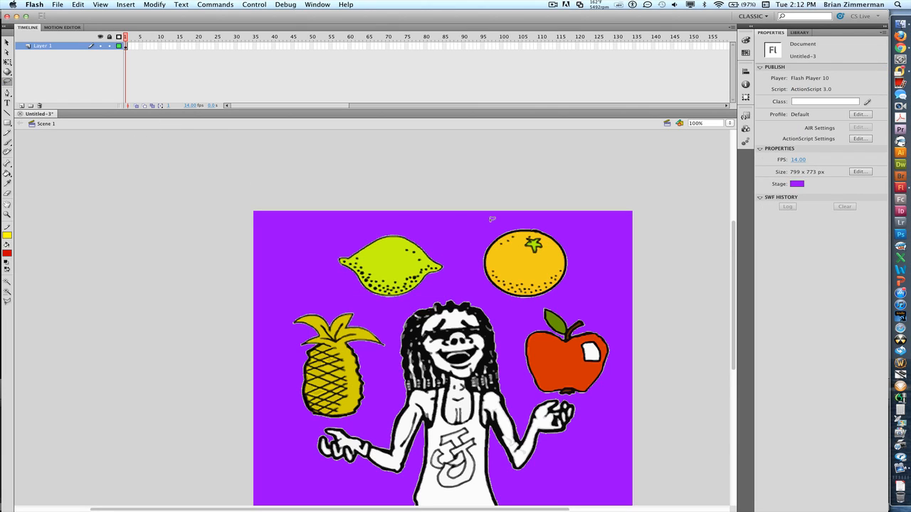
{"action": "mouse_move", "coordinate": [490, 220]}
{"action": "left_mouse_down"}
{"action": "mouse_move", "coordinate": [479, 246]}
{"action": "mouse_move", "coordinate": [501, 293]}
{"action": "mouse_move", "coordinate": [518, 305]}
{"action": "mouse_move", "coordinate": [559, 302]}
{"action": "mouse_move", "coordinate": [577, 284]}
{"action": "mouse_move", "coordinate": [581, 256]}
{"action": "mouse_move", "coordinate": [561, 224]}
{"action": "mouse_move", "coordinate": [490, 221]}
{"action": "left_mouse_up"}
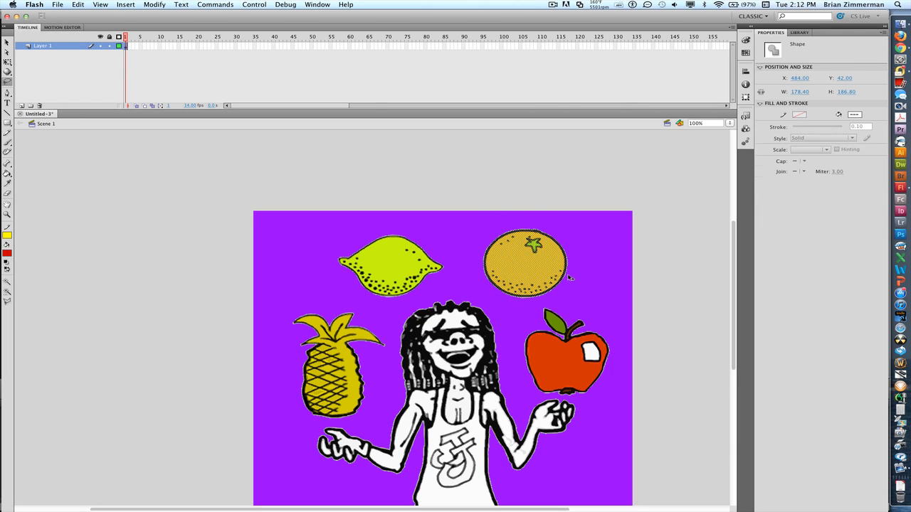
{"action": "left_click", "coordinate": [151, 5]}
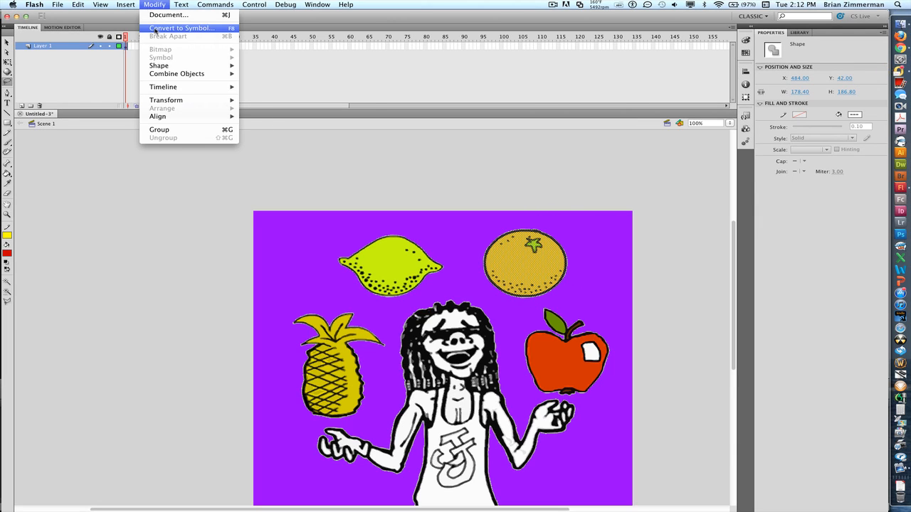
{"action": "left_click", "coordinate": [155, 29]}
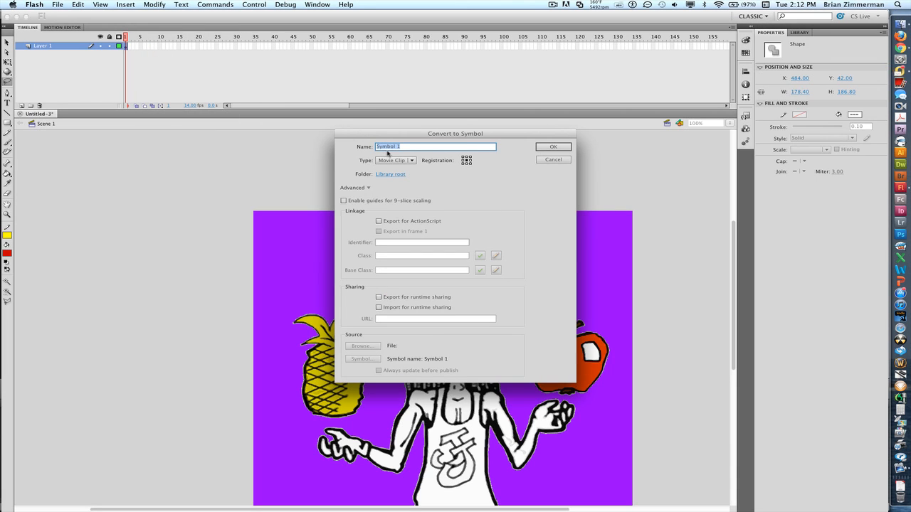
{"action": "type", "text": "movOrange"}
{"action": "key", "text": "Return"}
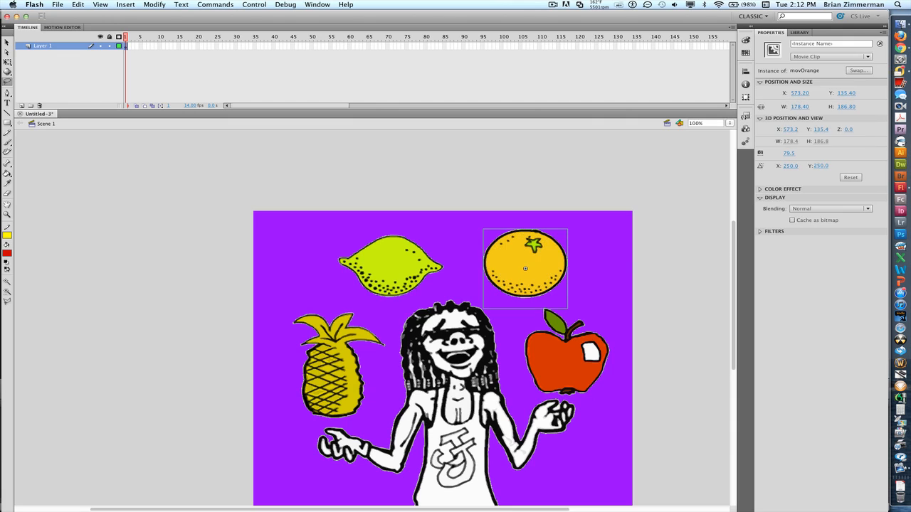
- Lasso-select the apple artwork, then clear the selection
{"action": "left_click", "coordinate": [91, 158]}
{"action": "mouse_move", "coordinate": [514, 351]}
{"action": "left_mouse_down"}
{"action": "mouse_move", "coordinate": [513, 331]}
{"action": "mouse_move", "coordinate": [534, 306]}
{"action": "mouse_move", "coordinate": [563, 299]}
{"action": "mouse_move", "coordinate": [606, 318]}
{"action": "mouse_move", "coordinate": [623, 352]}
{"action": "mouse_move", "coordinate": [617, 382]}
{"action": "mouse_move", "coordinate": [593, 395]}
{"action": "mouse_move", "coordinate": [534, 399]}
{"action": "mouse_move", "coordinate": [507, 372]}
{"action": "mouse_move", "coordinate": [518, 344]}
{"action": "left_mouse_up"}
{"action": "left_click_drag", "start_coordinate": [575, 481], "coordinate": [575, 461]}
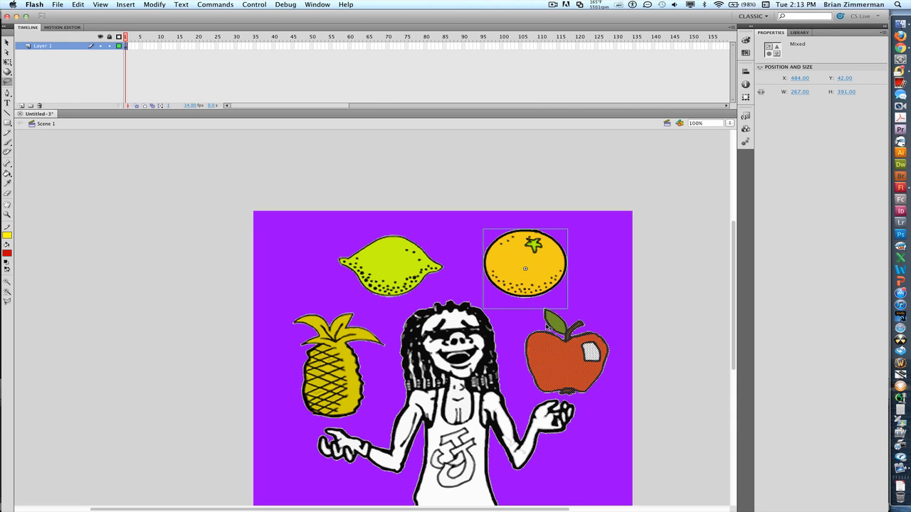
{"action": "left_click", "coordinate": [698, 302]}
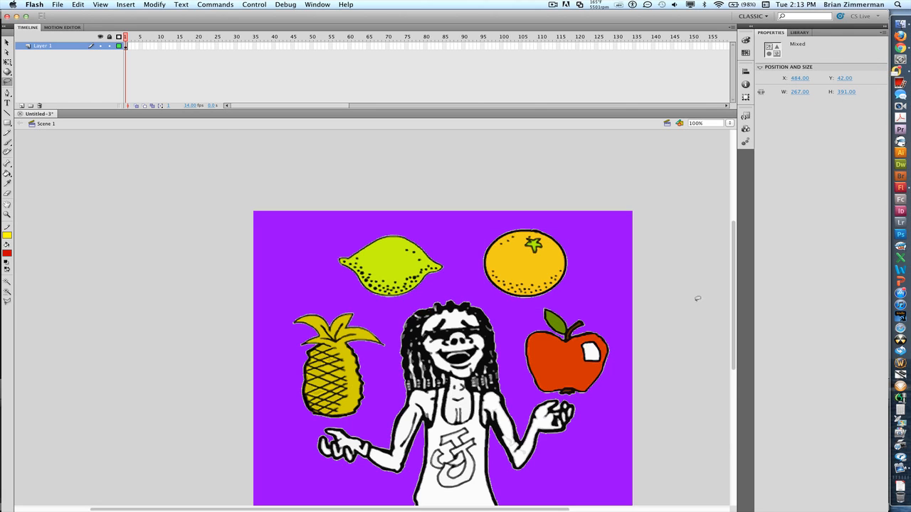
- Drag the orange and lime clips up to the stage's top edge, then select the apple
{"action": "left_click_drag", "start_coordinate": [508, 296], "coordinate": [520, 227]}
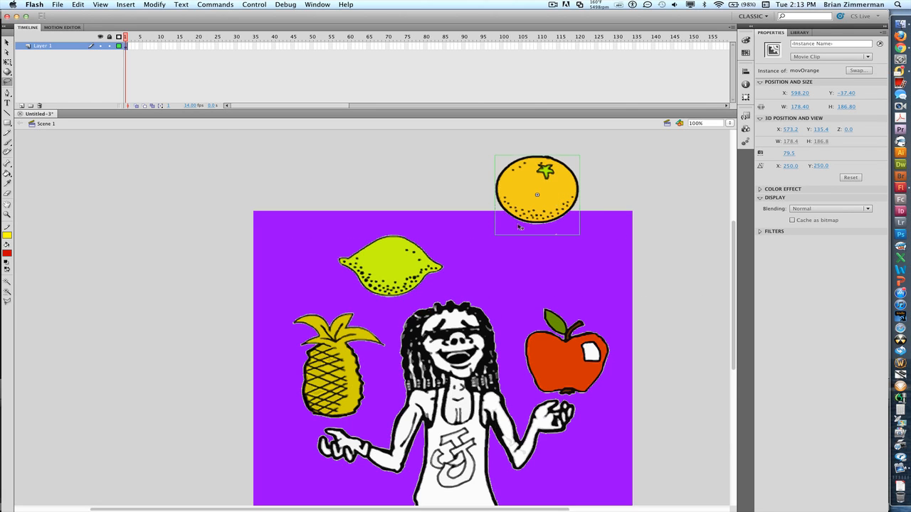
{"action": "left_click_drag", "start_coordinate": [383, 281], "coordinate": [330, 219]}
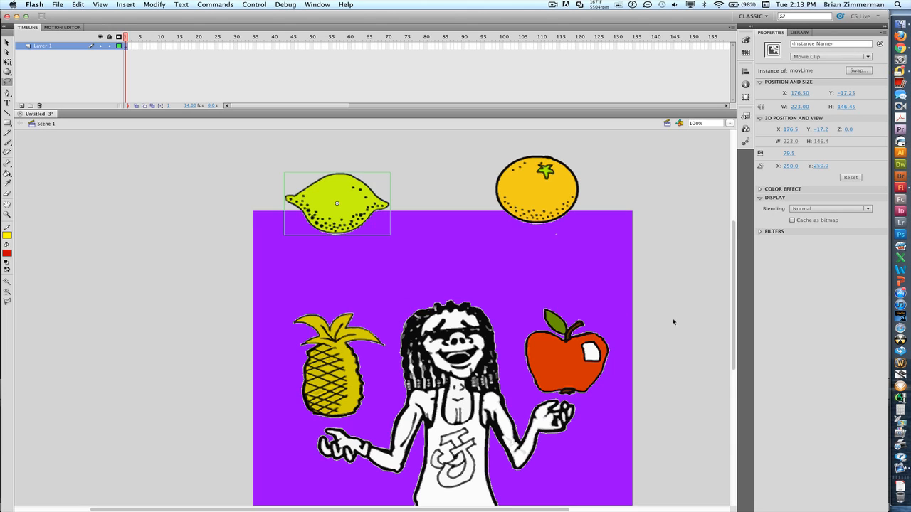
{"action": "left_click", "coordinate": [616, 321]}
{"action": "mouse_move", "coordinate": [518, 312]}
{"action": "left_mouse_down"}
{"action": "mouse_move", "coordinate": [514, 352]}
{"action": "mouse_move", "coordinate": [525, 384]}
{"action": "mouse_move", "coordinate": [591, 394]}
{"action": "mouse_move", "coordinate": [613, 364]}
{"action": "mouse_move", "coordinate": [609, 321]}
{"action": "mouse_move", "coordinate": [570, 295]}
{"action": "mouse_move", "coordinate": [518, 314]}
{"action": "left_mouse_up"}
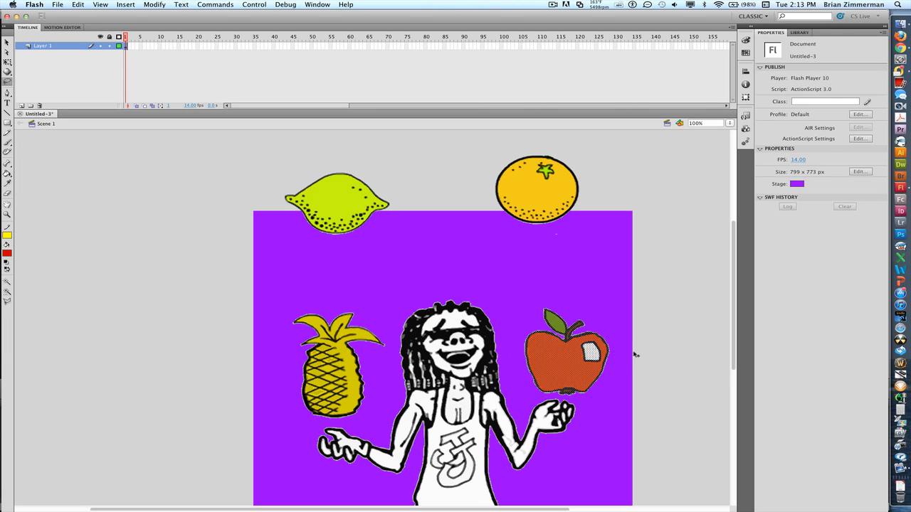
- Convert the apple to a movie clip named movApple and drag it up and to the right
{"action": "left_click", "coordinate": [163, 6]}
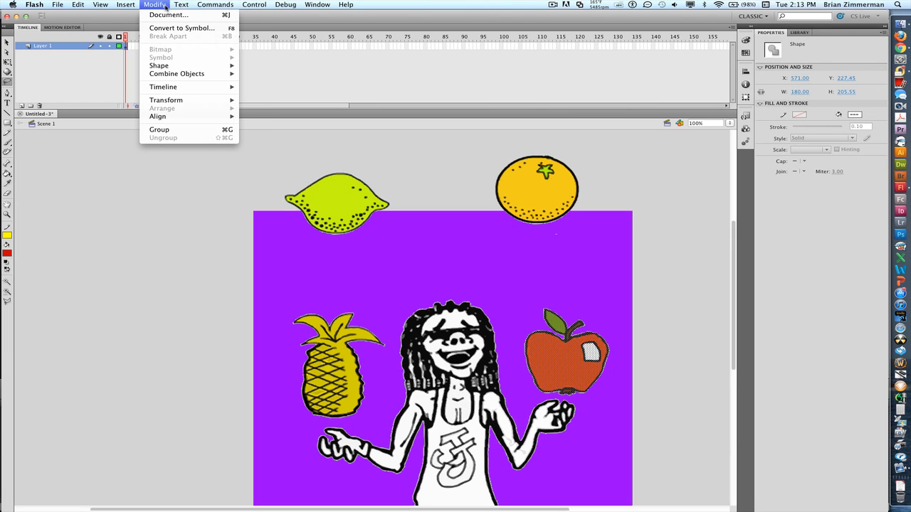
{"action": "left_click", "coordinate": [181, 28]}
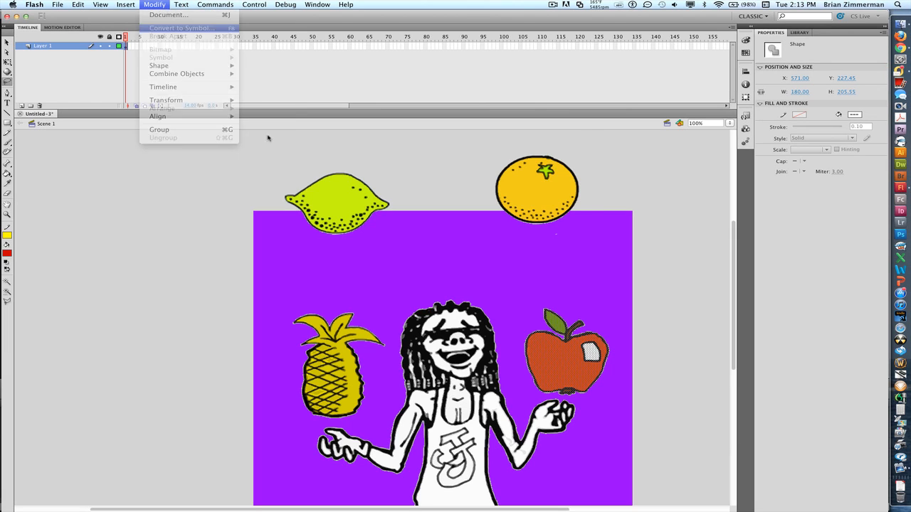
{"action": "type", "text": "movApple"}
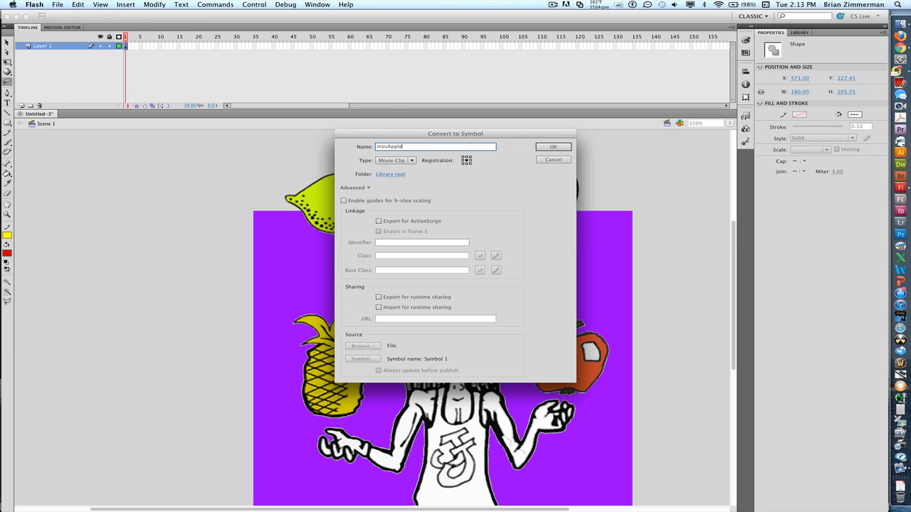
{"action": "key", "text": "Return"}
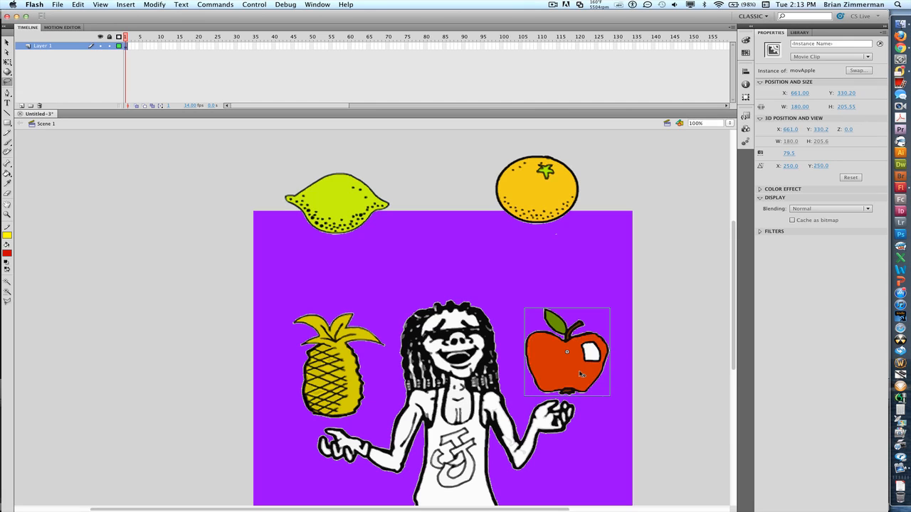
{"action": "left_click_drag", "start_coordinate": [580, 373], "coordinate": [629, 320]}
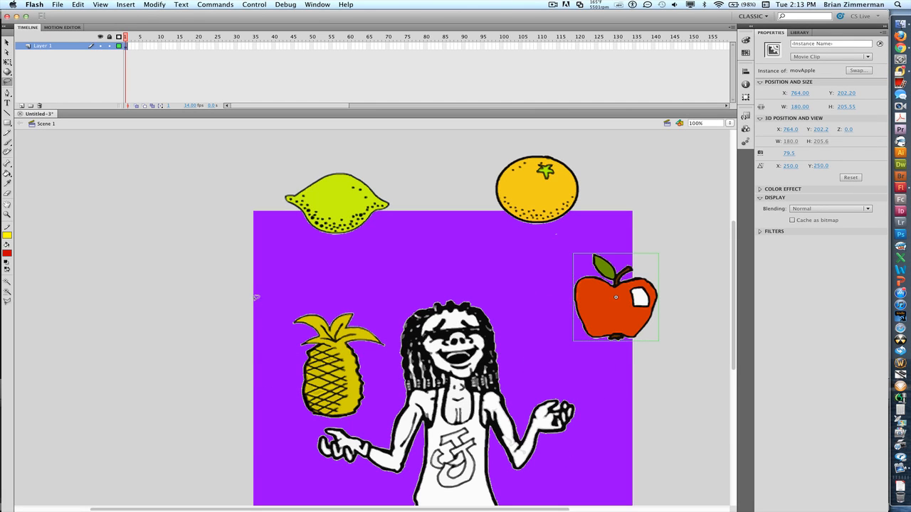
- Lasso-select the pineapple artwork
{"action": "mouse_move", "coordinate": [269, 301]}
{"action": "left_mouse_down"}
{"action": "mouse_move", "coordinate": [330, 297]}
{"action": "mouse_move", "coordinate": [385, 329]}
{"action": "mouse_move", "coordinate": [394, 403]}
{"action": "mouse_move", "coordinate": [379, 414]}
{"action": "mouse_move", "coordinate": [351, 421]}
{"action": "mouse_move", "coordinate": [299, 410]}
{"action": "mouse_move", "coordinate": [285, 354]}
{"action": "mouse_move", "coordinate": [301, 305]}
{"action": "left_mouse_up"}
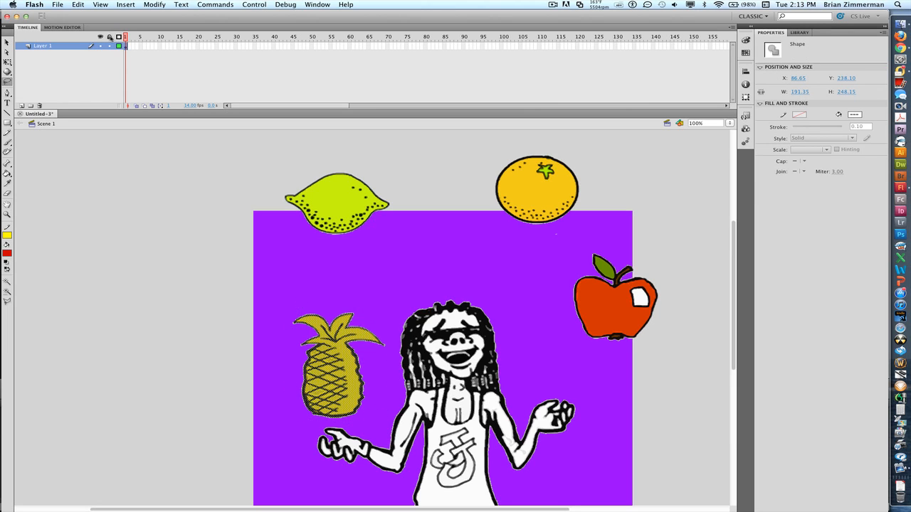
- Convert the selected pineapple to a movie clip symbol named movPineapple
{"action": "left_click", "coordinate": [156, 6]}
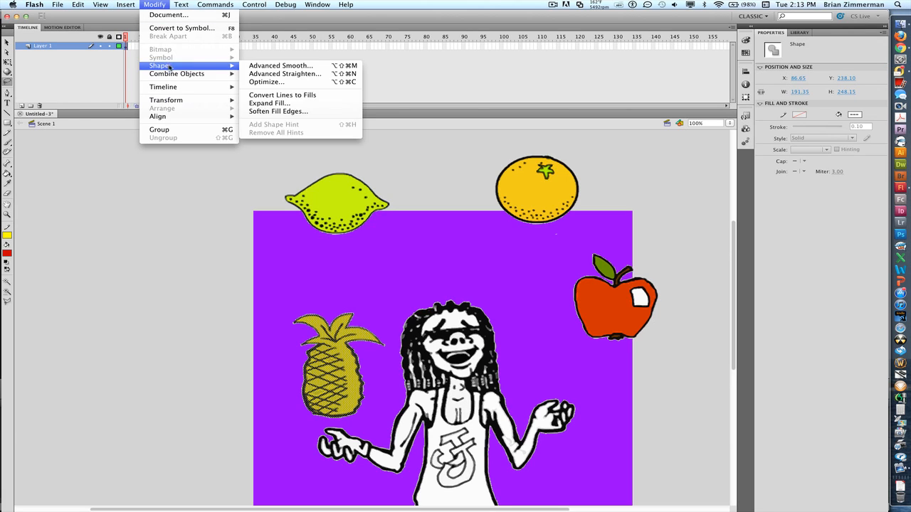
{"action": "left_click", "coordinate": [178, 29]}
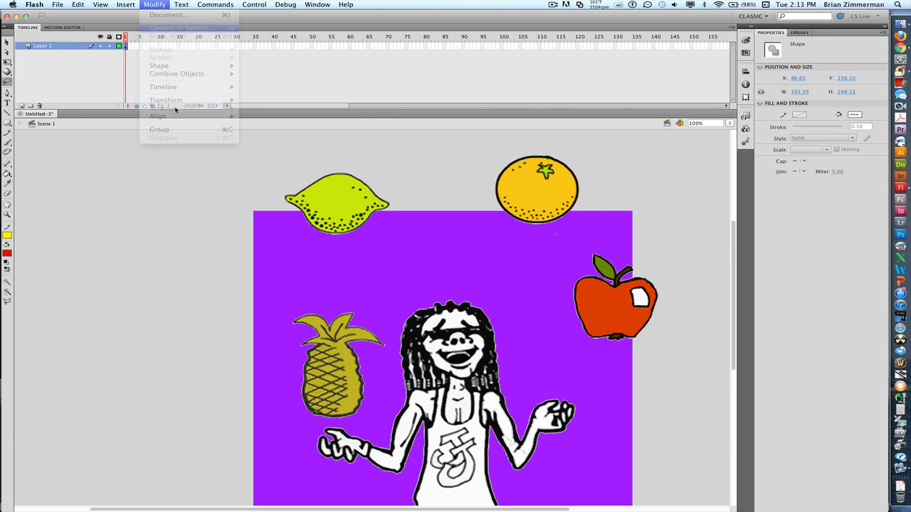
{"action": "type", "text": "movPineapple"}
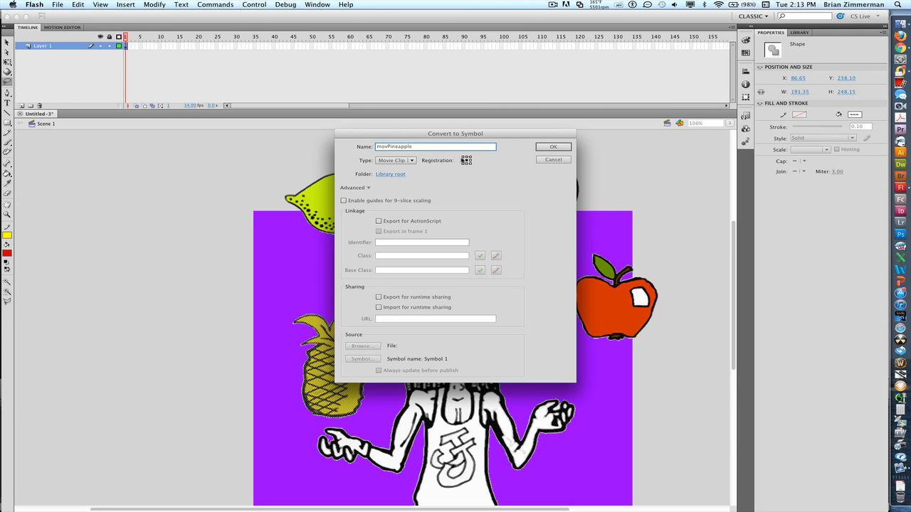
{"action": "left_click", "coordinate": [549, 148]}
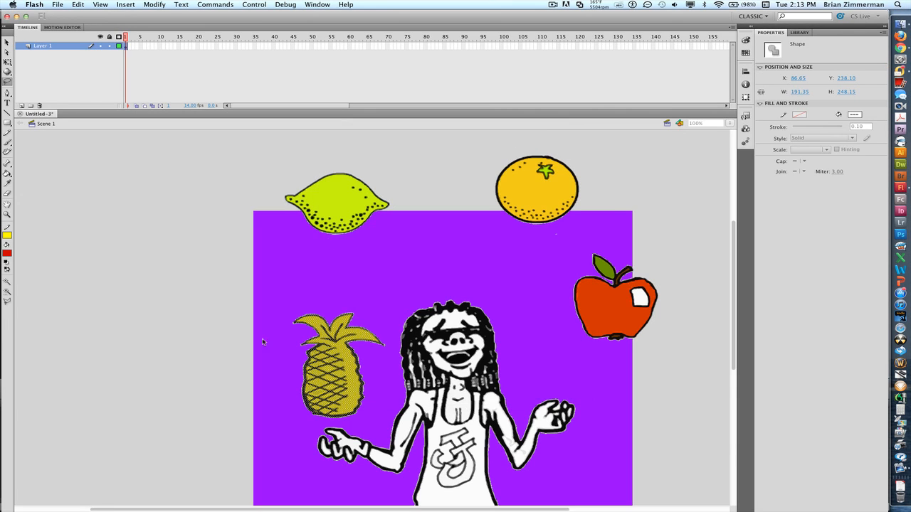
- Drag the pineapple just off the stage's left edge, then select the juggler artwork
{"action": "left_click_drag", "start_coordinate": [324, 379], "coordinate": [159, 343]}
{"action": "scroll", "coordinate": [277, 424], "scroll_direction": "down", "scroll_amount": 2}
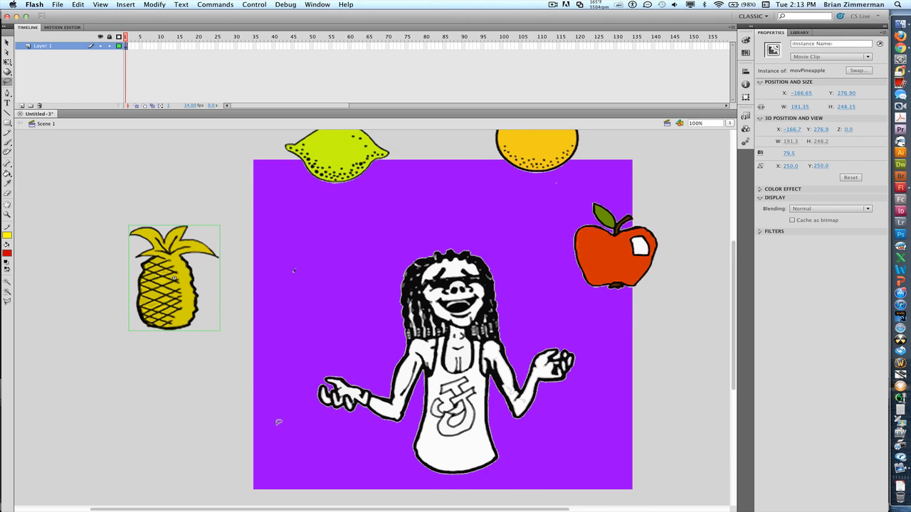
{"action": "mouse_move", "coordinate": [305, 430]}
{"action": "left_mouse_down"}
{"action": "mouse_move", "coordinate": [288, 395]}
{"action": "mouse_move", "coordinate": [290, 361]}
{"action": "mouse_move", "coordinate": [403, 238]}
{"action": "mouse_move", "coordinate": [440, 227]}
{"action": "mouse_move", "coordinate": [514, 252]}
{"action": "mouse_move", "coordinate": [607, 341]}
{"action": "mouse_move", "coordinate": [608, 403]}
{"action": "mouse_move", "coordinate": [586, 446]}
{"action": "mouse_move", "coordinate": [521, 481]}
{"action": "mouse_move", "coordinate": [380, 476]}
{"action": "mouse_move", "coordinate": [321, 461]}
{"action": "mouse_move", "coordinate": [306, 422]}
{"action": "left_mouse_up"}
- Convert the juggler to a movie clip named movJimmy, then select everything on stage
{"action": "left_click", "coordinate": [157, 5]}
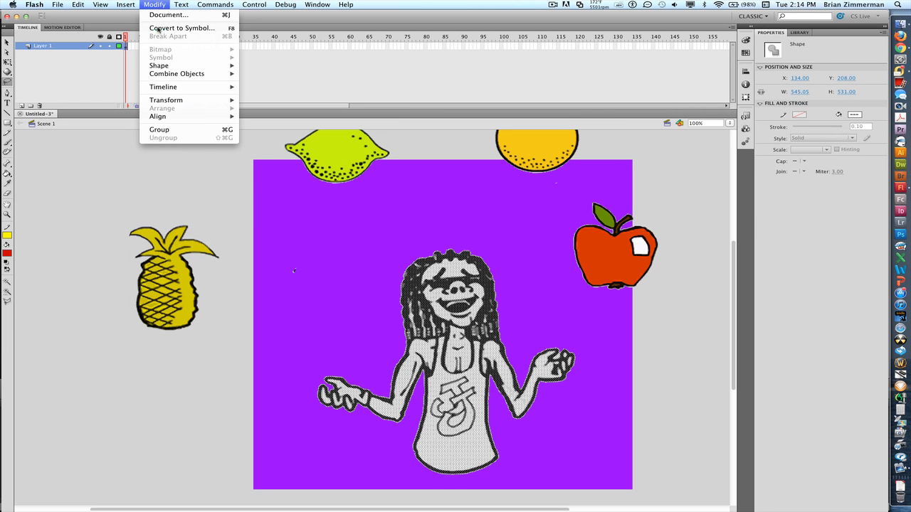
{"action": "left_click", "coordinate": [170, 27]}
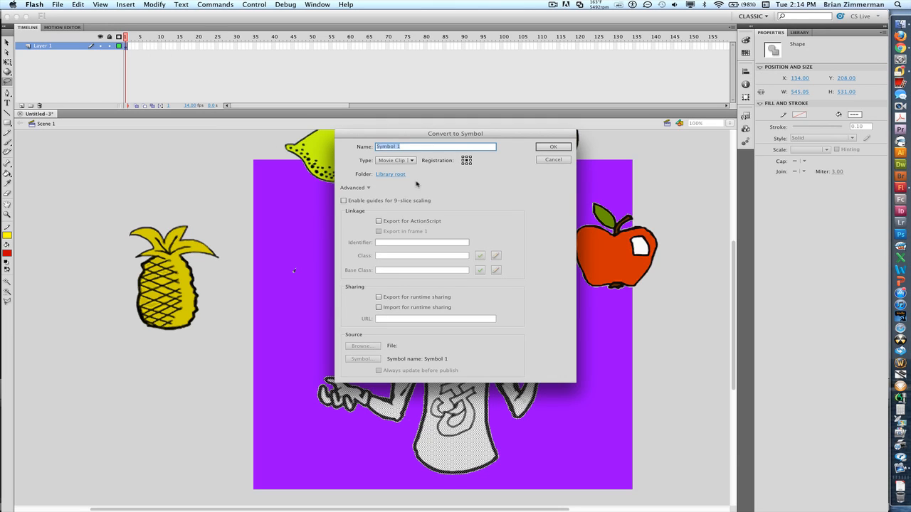
{"action": "type", "text": "movjimm"}
{"action": "key", "text": "Return"}
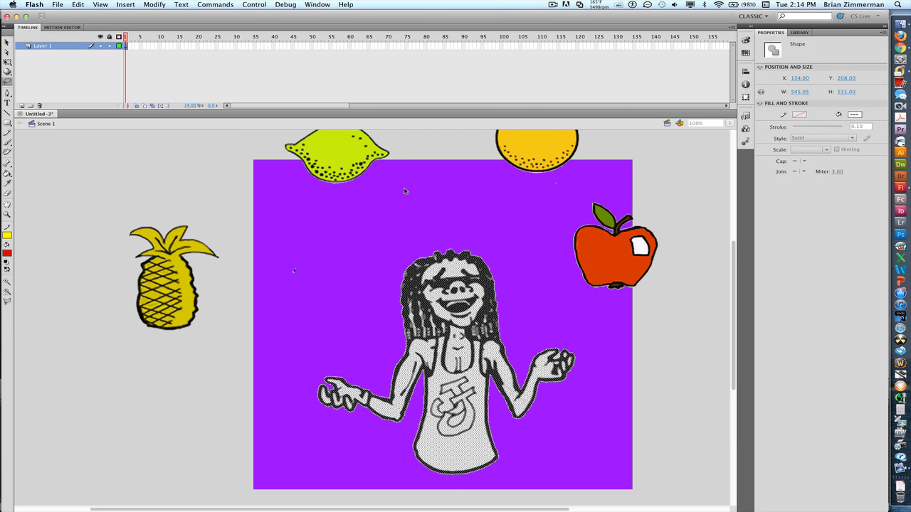
{"action": "key", "text": "super+a"}
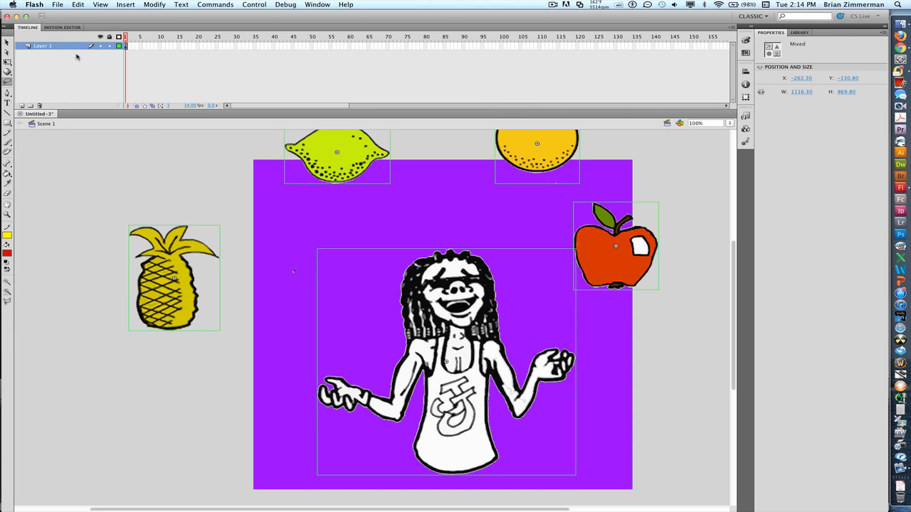
- Distribute all selected symbols to their own layers
{"action": "left_click", "coordinate": [154, 5]}
{"action": "mouse_move", "coordinate": [163, 87]}
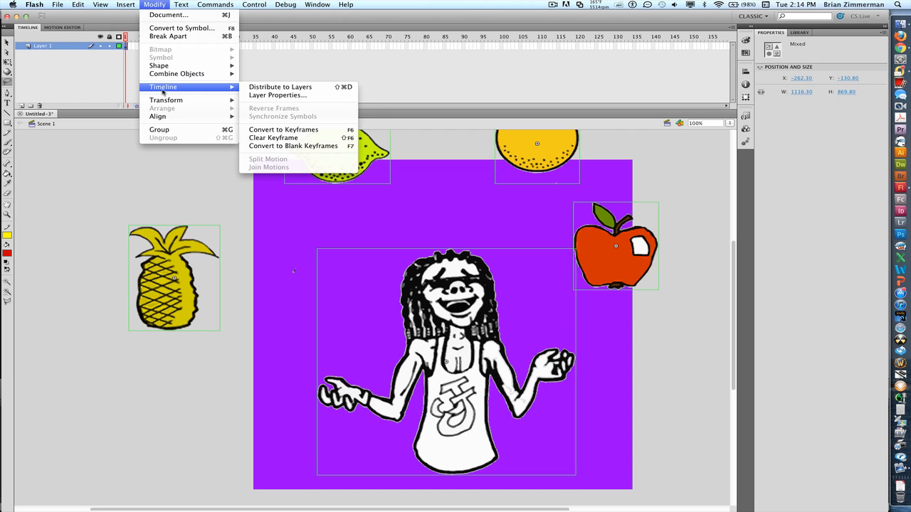
{"action": "left_click", "coordinate": [259, 86]}
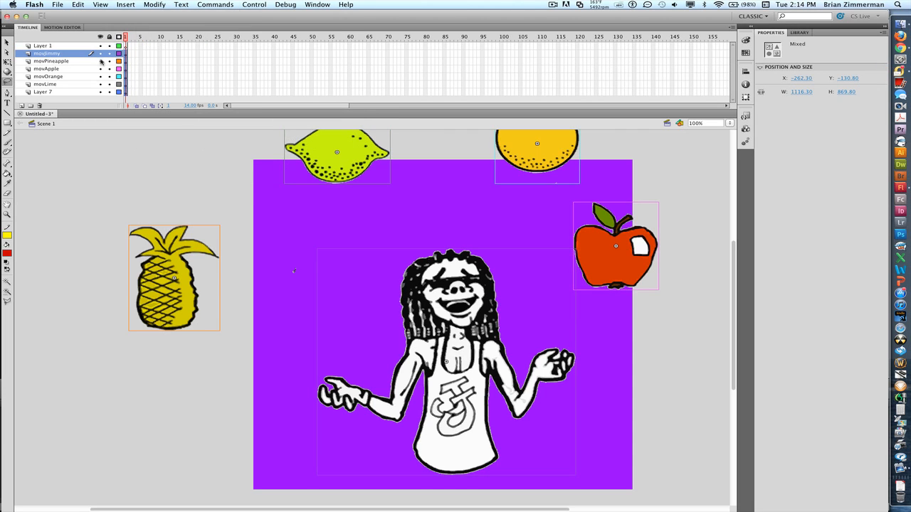
- Move the empty Layer 1 below the others and delete it
{"action": "left_click", "coordinate": [64, 46]}
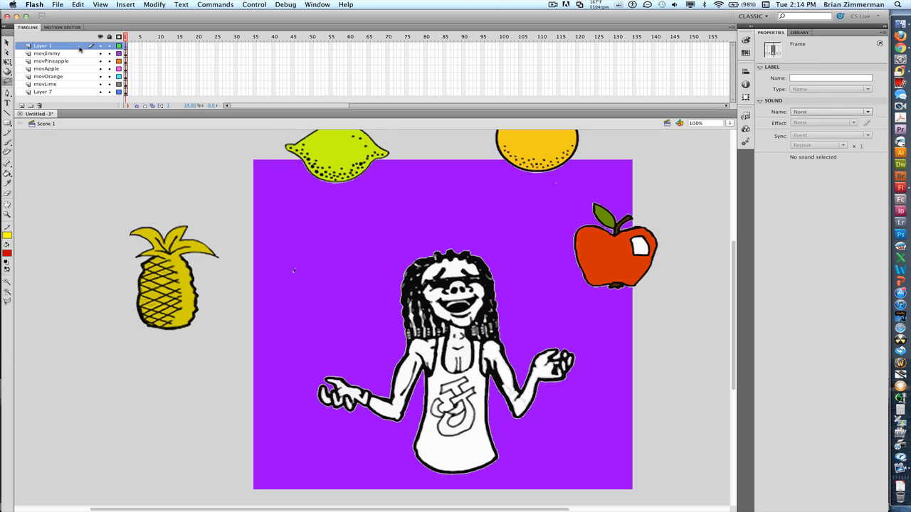
{"action": "left_click", "coordinate": [100, 36]}
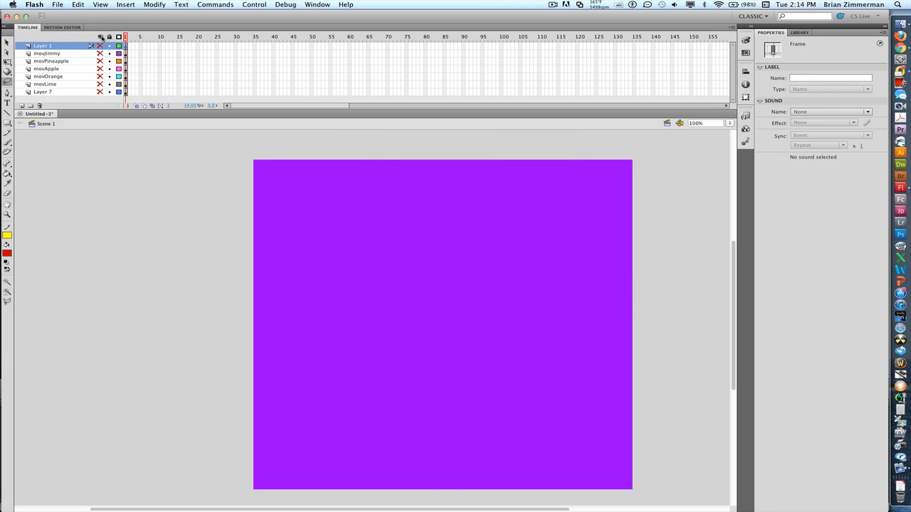
{"action": "left_click", "coordinate": [101, 37]}
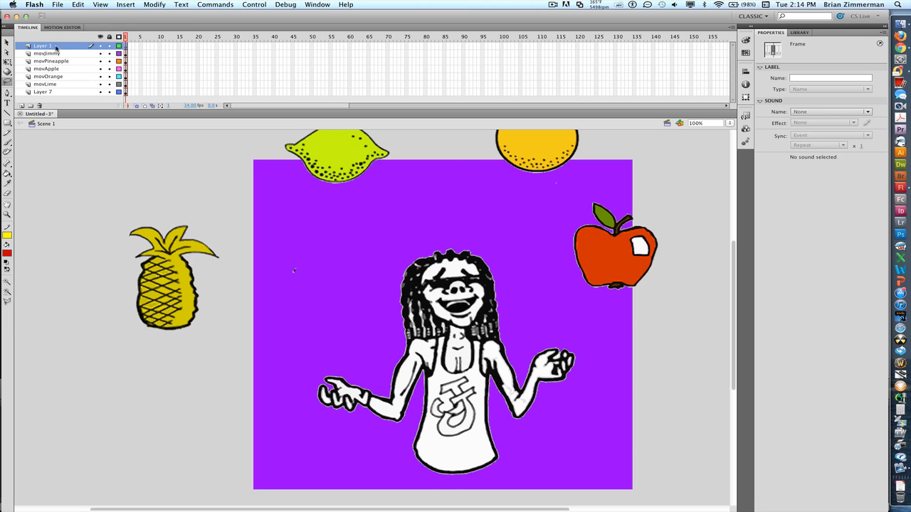
{"action": "mouse_move", "coordinate": [47, 50]}
{"action": "left_mouse_down"}
{"action": "mouse_move", "coordinate": [48, 105]}
{"action": "mouse_move", "coordinate": [63, 52]}
{"action": "left_mouse_up"}
{"action": "left_click", "coordinate": [39, 105]}
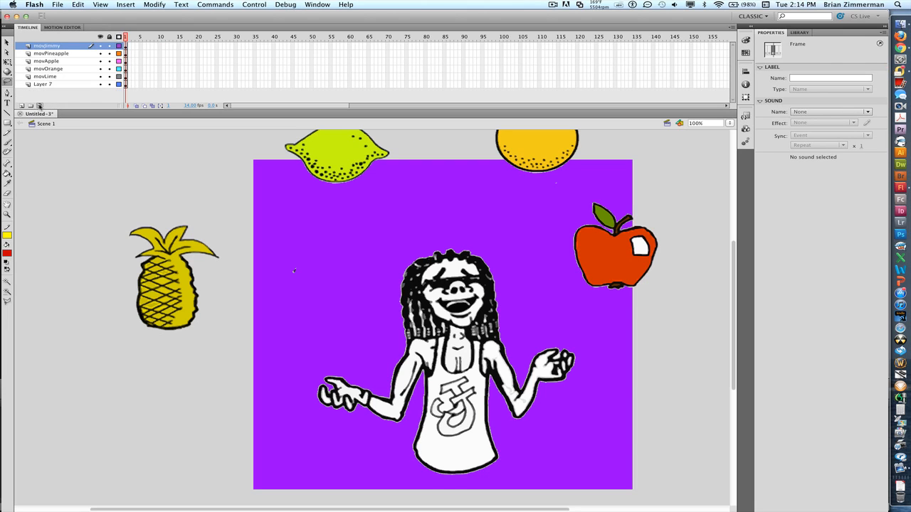
- Delete the empty Layer 7 and drag the movJimmy layer to the bottom
{"action": "left_click", "coordinate": [40, 85]}
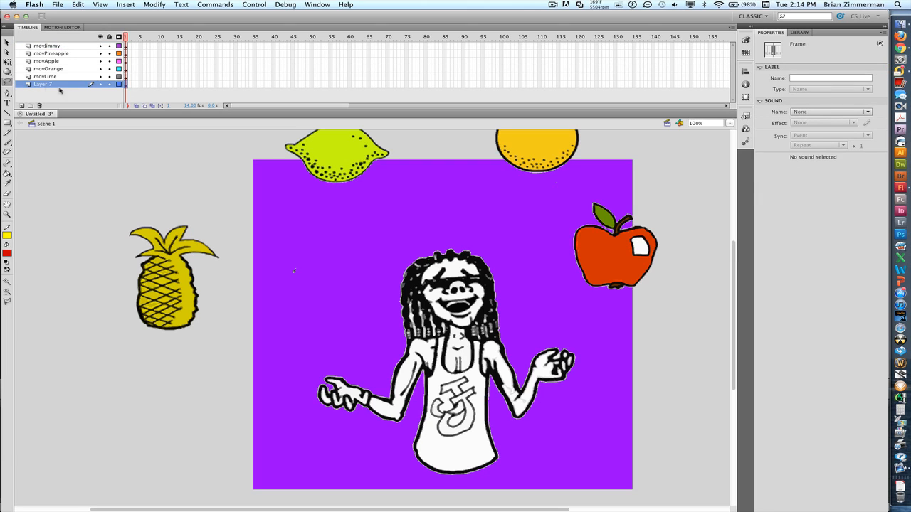
{"action": "left_click", "coordinate": [101, 85]}
{"action": "left_click", "coordinate": [39, 105]}
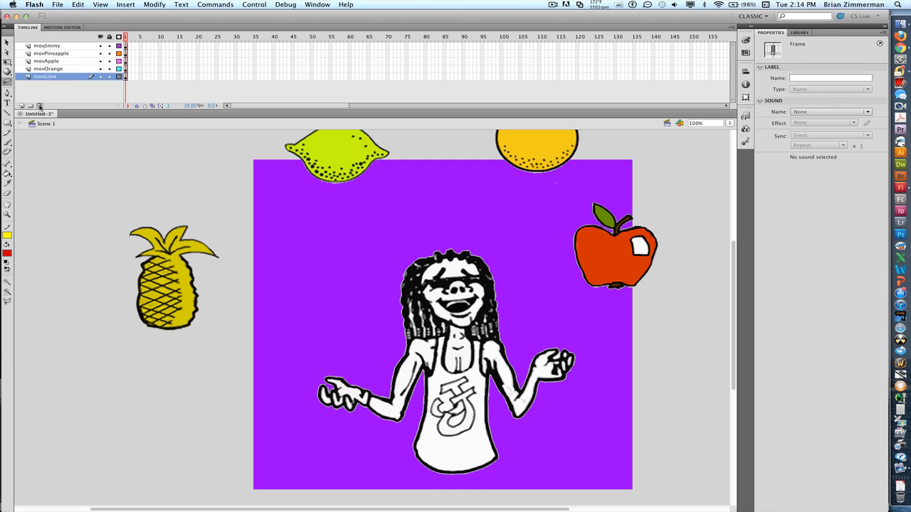
{"action": "left_click_drag", "start_coordinate": [47, 47], "coordinate": [49, 81]}
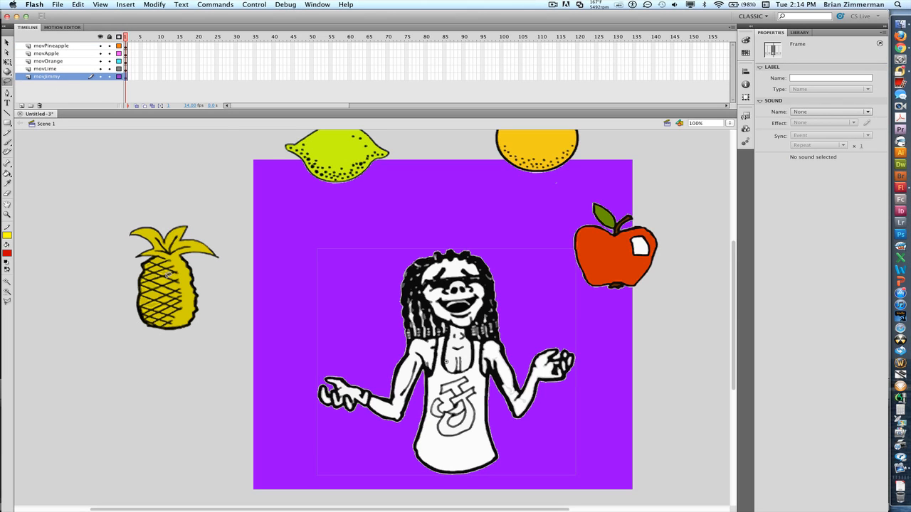
- Drag the pineapple and apple into the juggler's hands and the lime and orange to the stage's top
{"action": "left_click", "coordinate": [7, 43]}
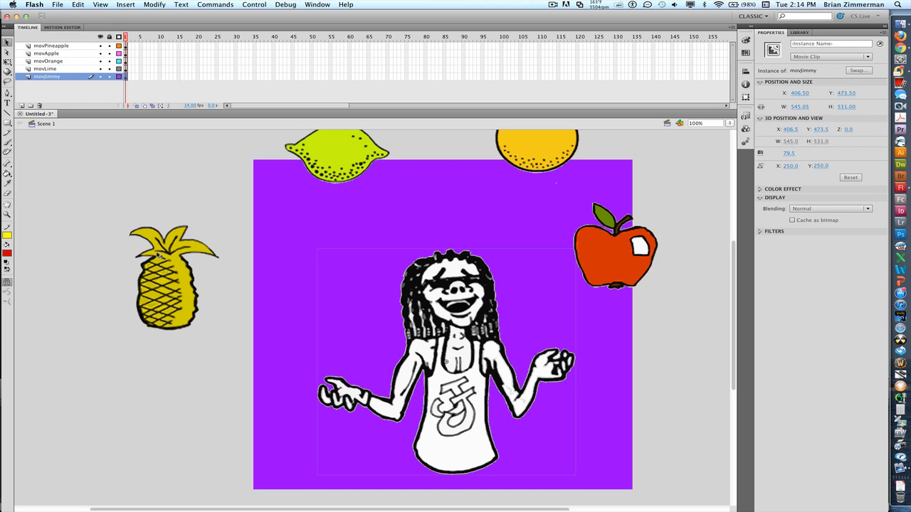
{"action": "left_click_drag", "start_coordinate": [158, 253], "coordinate": [335, 323]}
{"action": "left_click_drag", "start_coordinate": [329, 142], "coordinate": [342, 200]}
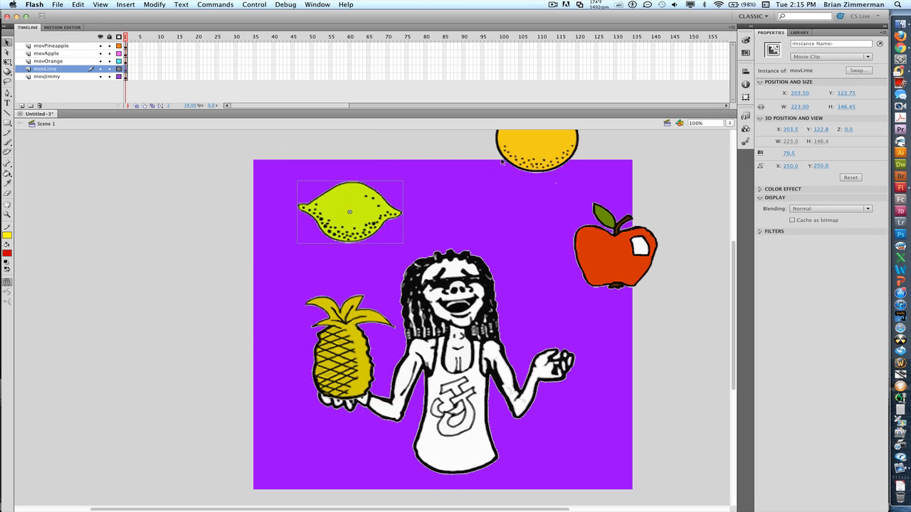
{"action": "left_click_drag", "start_coordinate": [530, 150], "coordinate": [523, 210]}
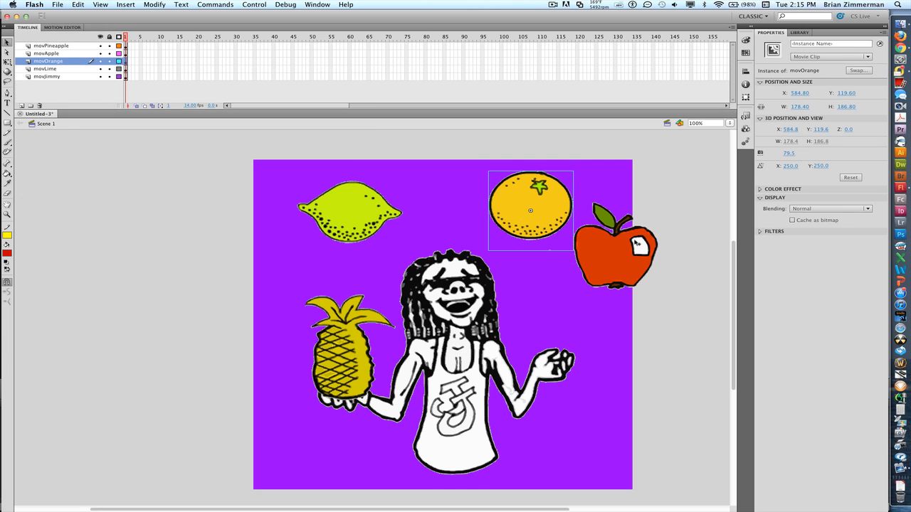
{"action": "left_click_drag", "start_coordinate": [638, 244], "coordinate": [581, 321]}
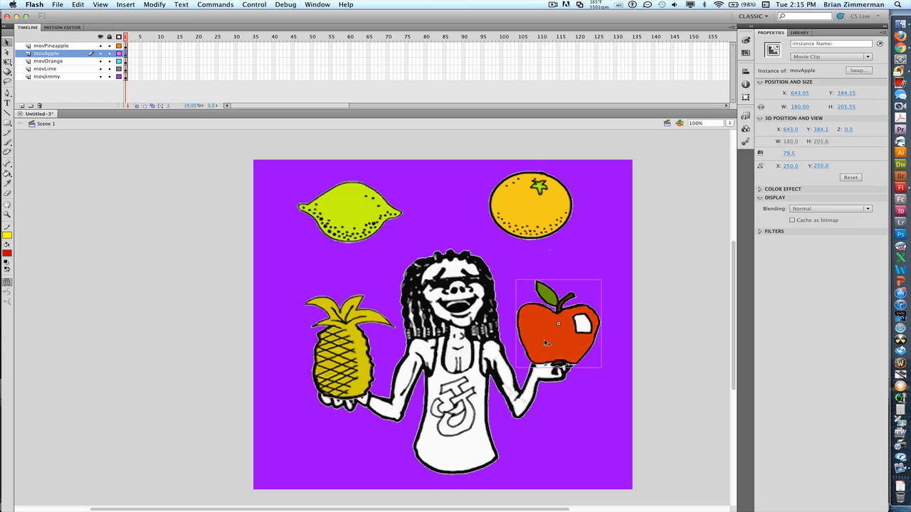
{"action": "left_click", "coordinate": [311, 46]}
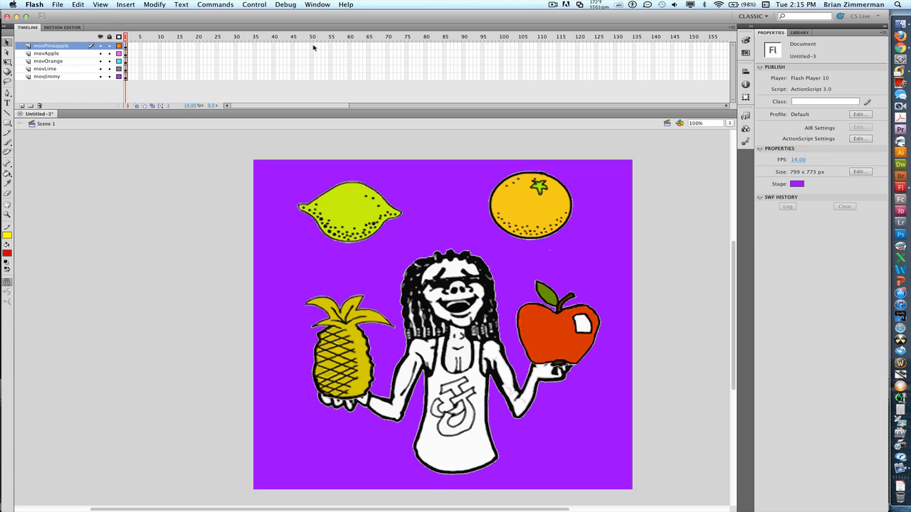
- Insert frames so all five layers extend to frame 50
{"action": "left_click_drag", "start_coordinate": [314, 47], "coordinate": [311, 80]}
{"action": "left_click_drag", "start_coordinate": [311, 80], "coordinate": [311, 81]}
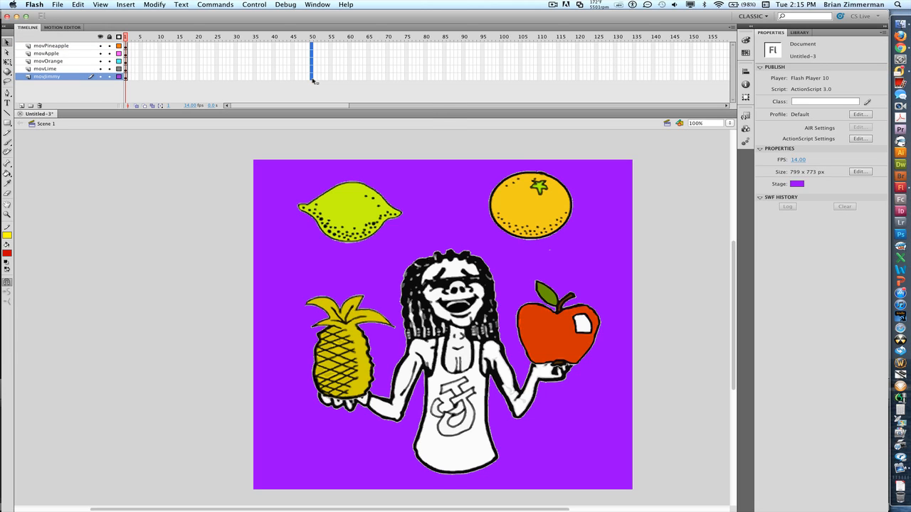
{"action": "right_click", "coordinate": [312, 80]}
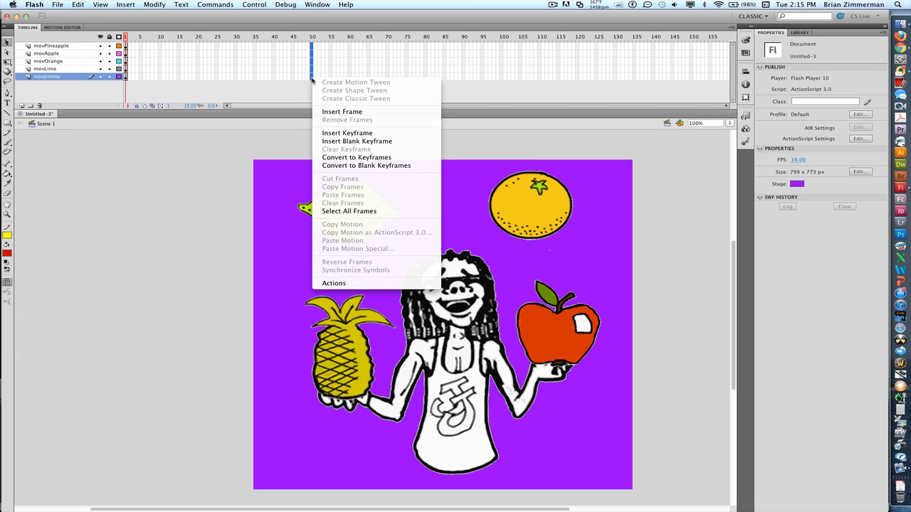
{"action": "left_click", "coordinate": [331, 111]}
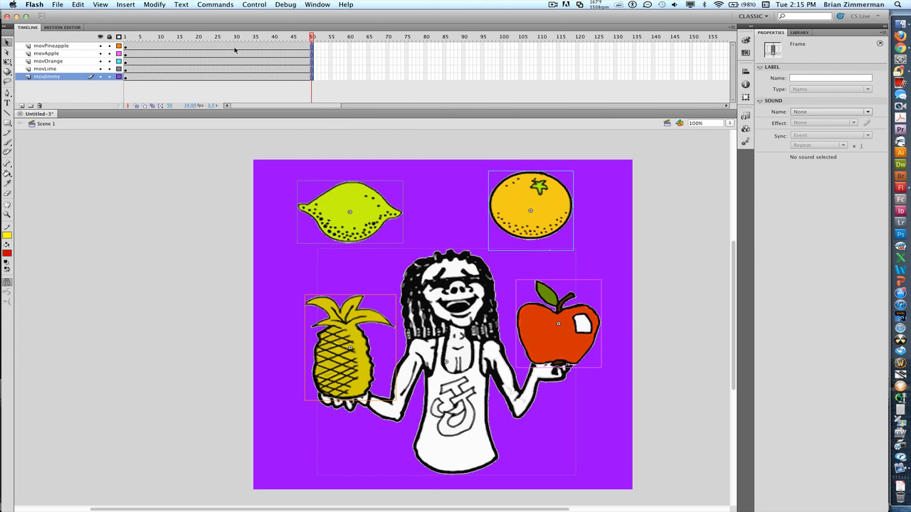
- Create a motion tween on all five layers and return the playhead to frame 1
{"action": "left_click_drag", "start_coordinate": [236, 48], "coordinate": [243, 84]}
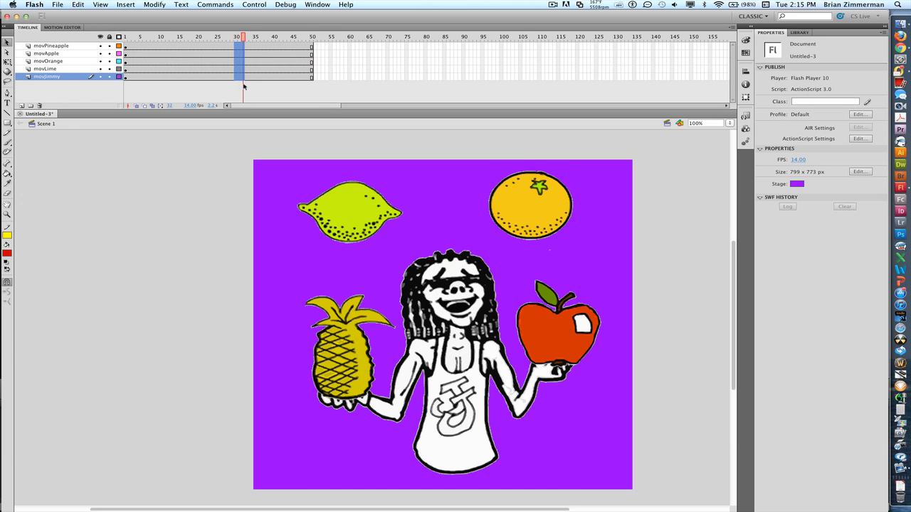
{"action": "right_click", "coordinate": [240, 77]}
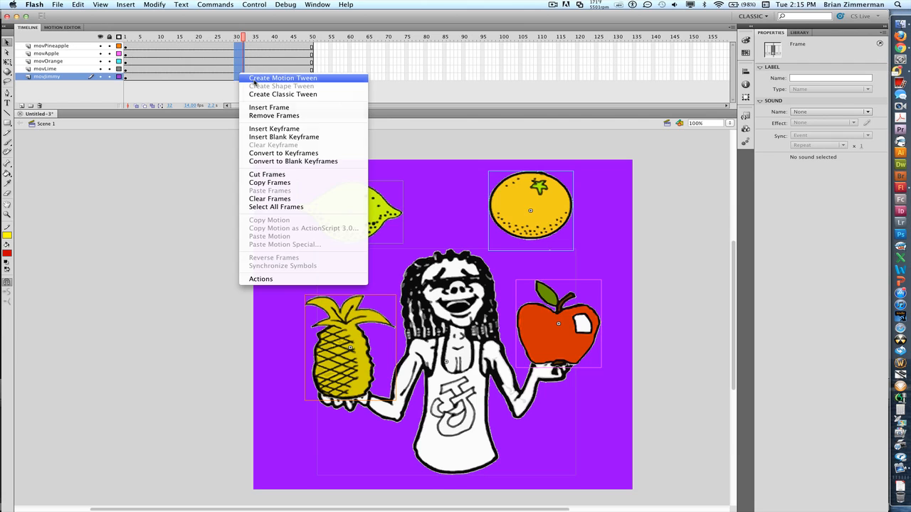
{"action": "left_click", "coordinate": [278, 78]}
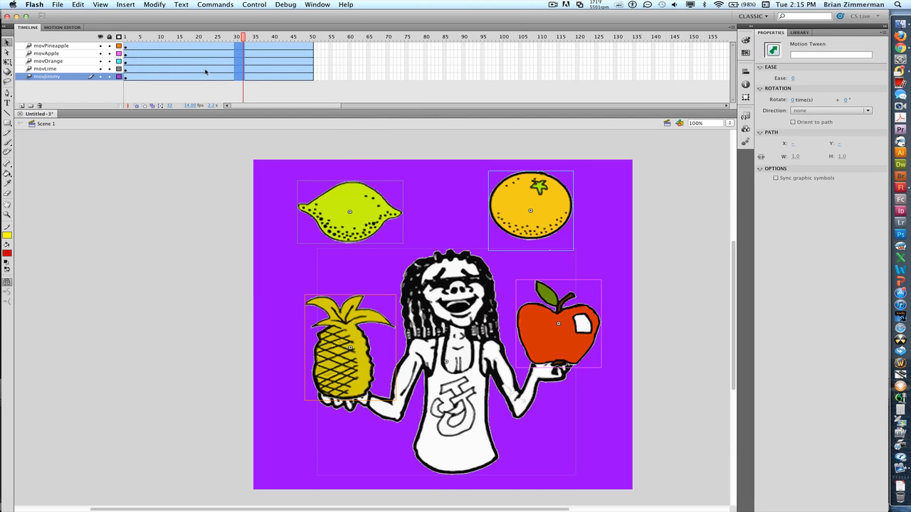
{"action": "left_click_drag", "start_coordinate": [245, 39], "coordinate": [126, 42]}
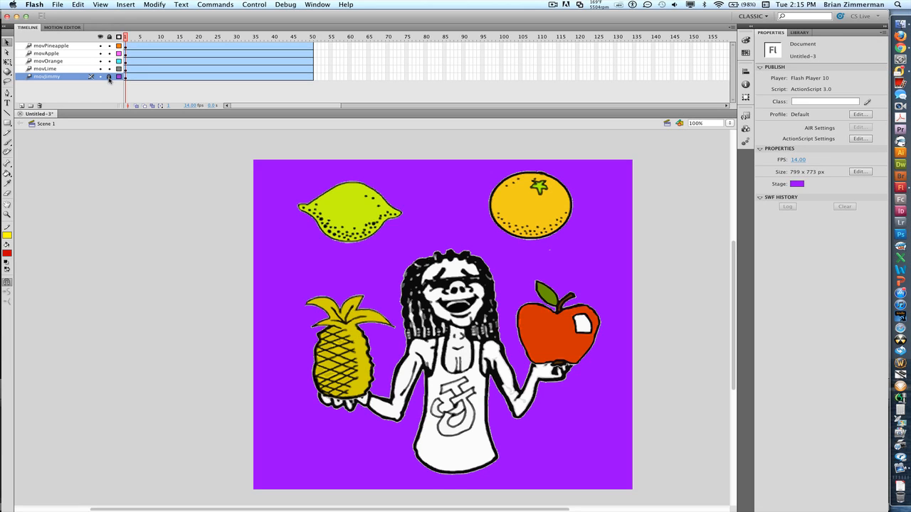
- Lock the movJimmy layer and hide the movPineapple, movApple and movOrange layers
{"action": "left_click", "coordinate": [108, 76]}
{"action": "left_click", "coordinate": [100, 45]}
{"action": "left_click", "coordinate": [99, 53]}
{"action": "left_click", "coordinate": [100, 60]}
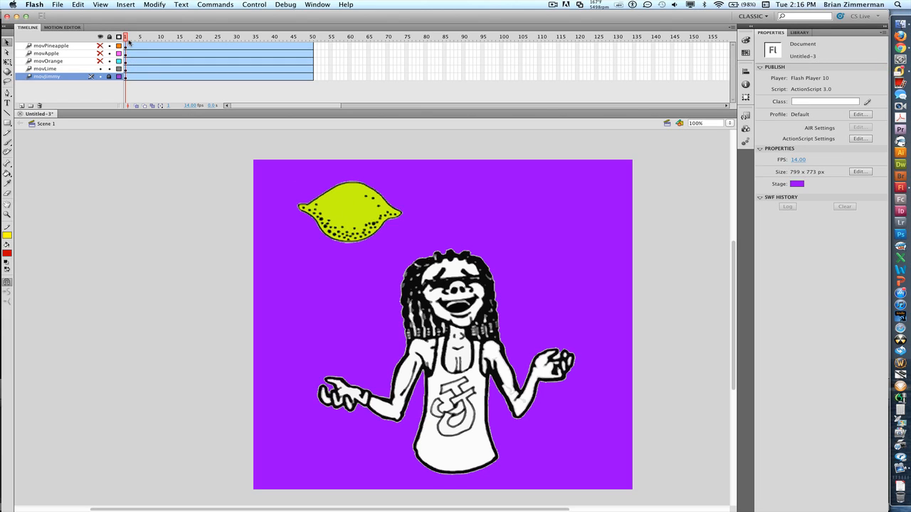
- Move the lime across the top at frame 11, into the right hand at 21, left hand at 30
{"action": "left_click_drag", "start_coordinate": [128, 40], "coordinate": [160, 39]}
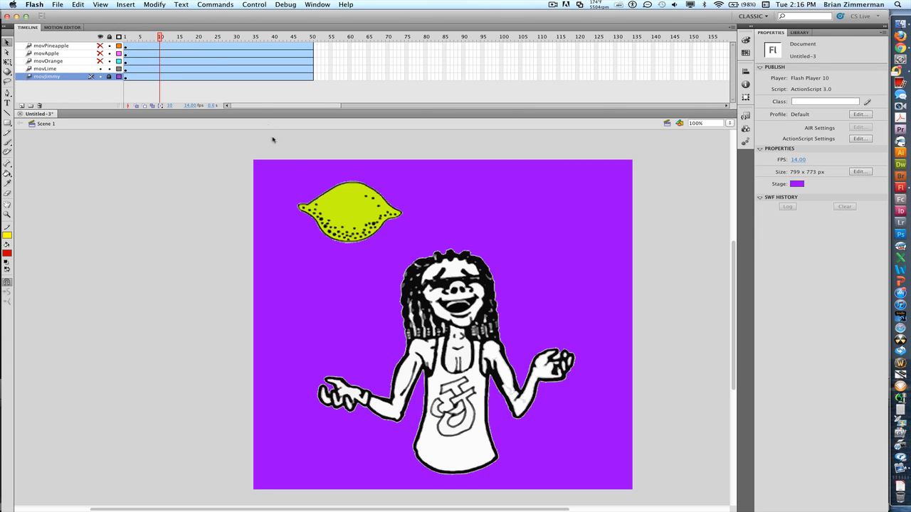
{"action": "left_click_drag", "start_coordinate": [356, 216], "coordinate": [560, 211]}
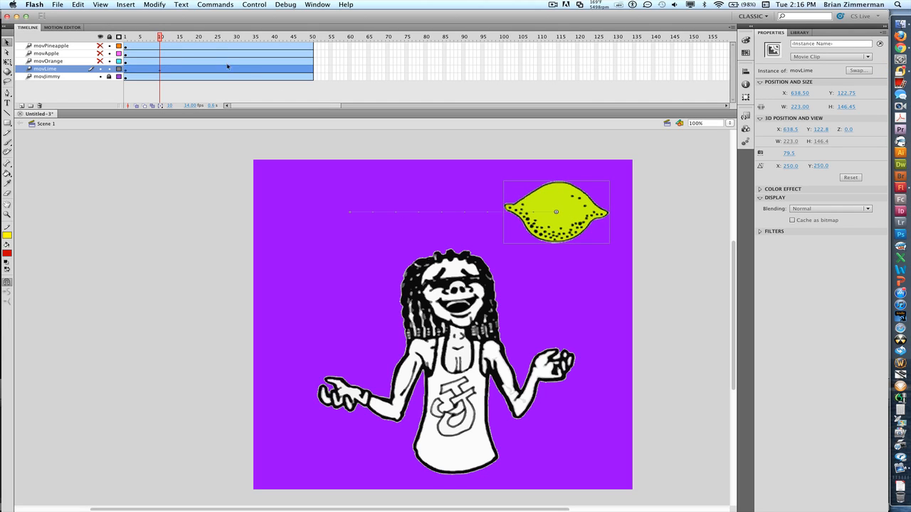
{"action": "left_click", "coordinate": [201, 40]}
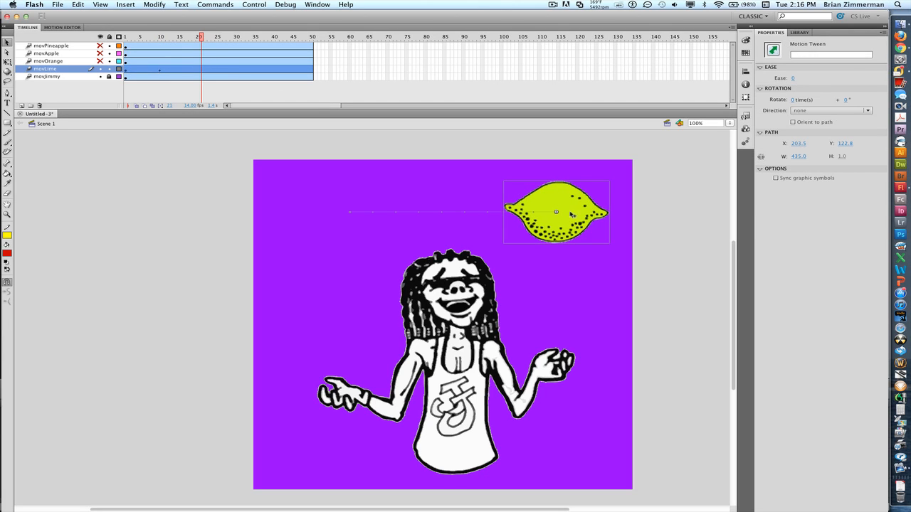
{"action": "left_click_drag", "start_coordinate": [574, 219], "coordinate": [585, 340]}
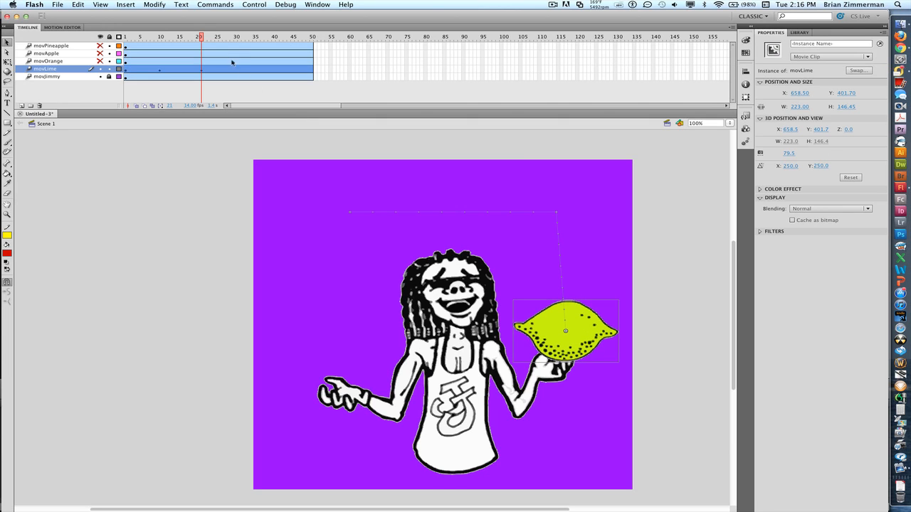
{"action": "left_click_drag", "start_coordinate": [203, 37], "coordinate": [236, 37]}
{"action": "left_click_drag", "start_coordinate": [556, 335], "coordinate": [336, 363]}
- Toss the lime up left at frame 40, return it top left at frame 50, then lock and hide movLime
{"action": "left_click_drag", "start_coordinate": [235, 37], "coordinate": [277, 38]}
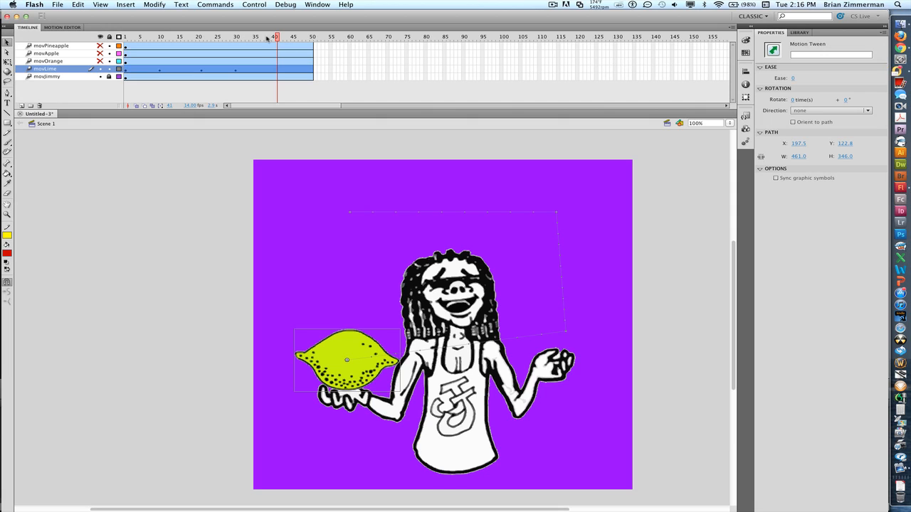
{"action": "left_click_drag", "start_coordinate": [350, 361], "coordinate": [282, 308]}
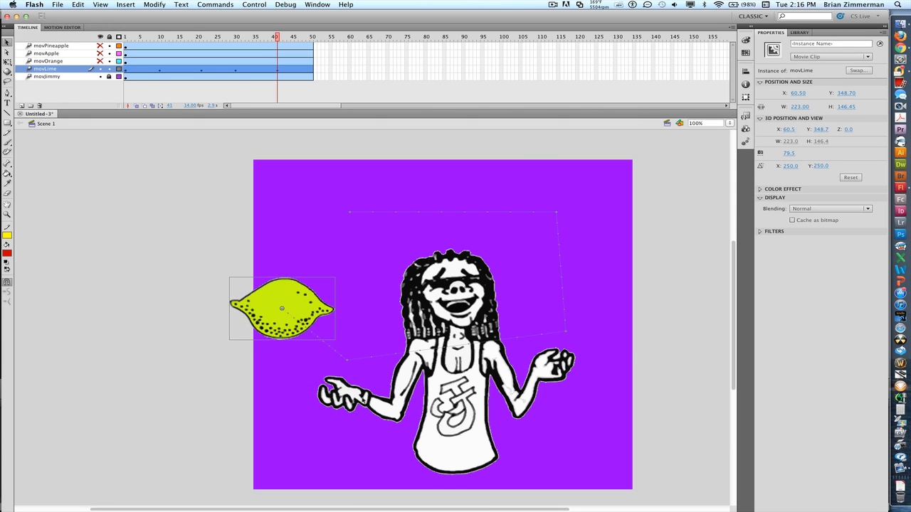
{"action": "left_click", "coordinate": [313, 70]}
{"action": "left_click_drag", "start_coordinate": [284, 318], "coordinate": [351, 226]}
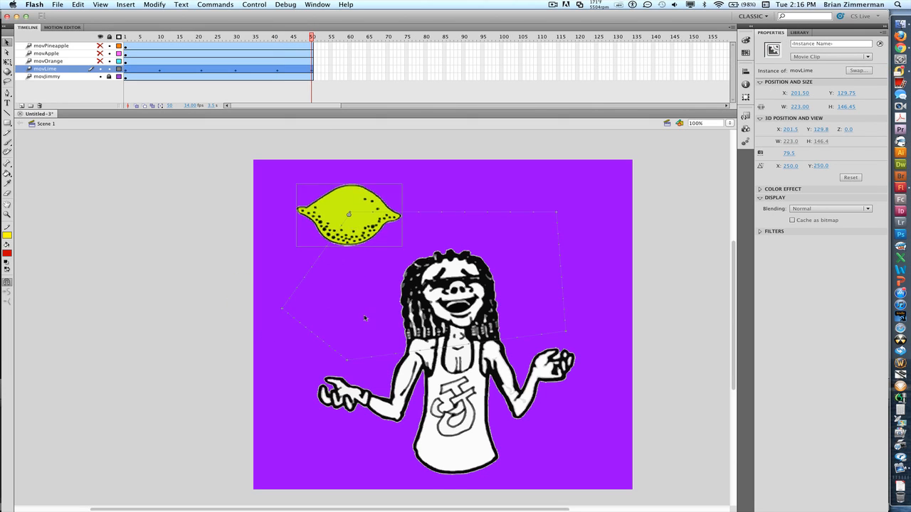
{"action": "left_click", "coordinate": [109, 69]}
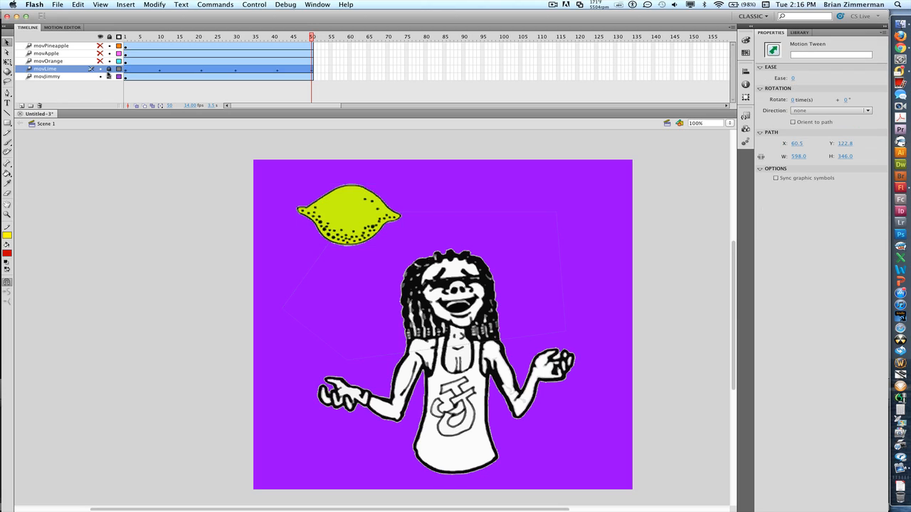
{"action": "left_click", "coordinate": [101, 69]}
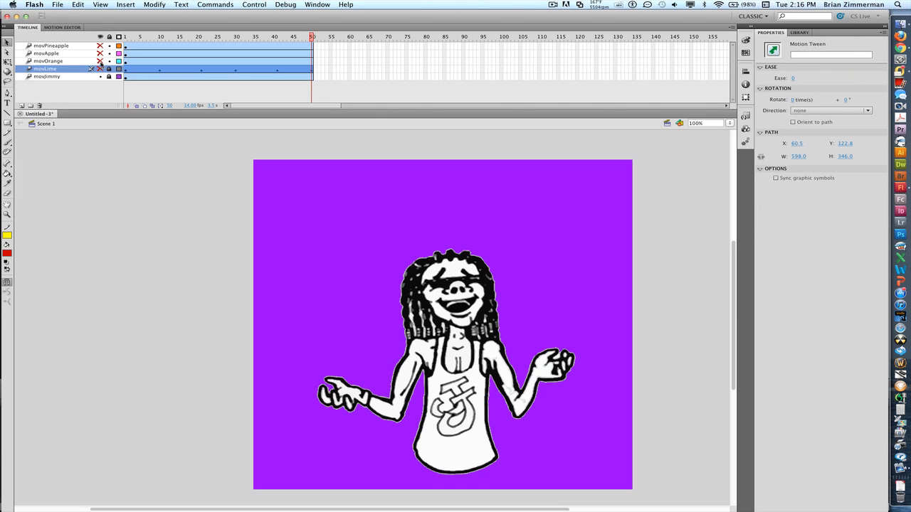
- Show movOrange and move the orange down into the juggler's hand early in the tween
{"action": "left_click", "coordinate": [100, 61]}
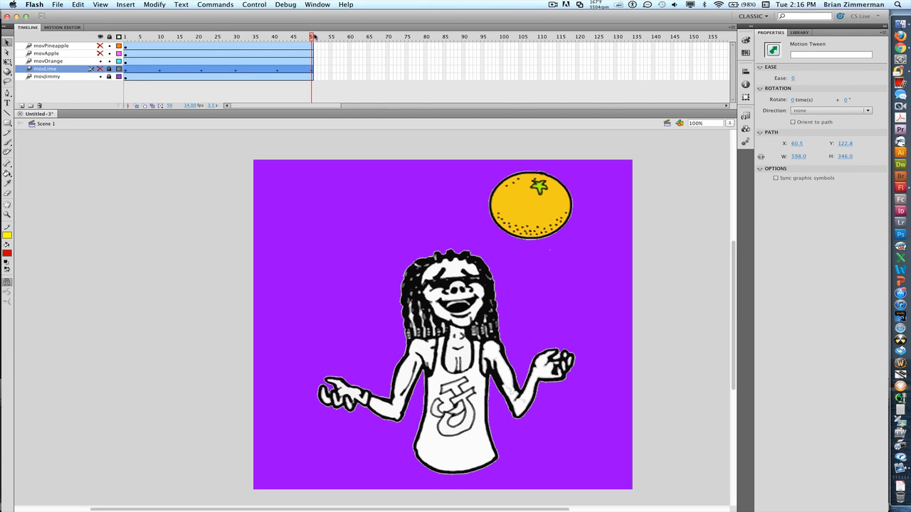
{"action": "left_click_drag", "start_coordinate": [278, 39], "coordinate": [159, 45]}
{"action": "left_click_drag", "start_coordinate": [522, 218], "coordinate": [340, 235]}
- At frame 41, lift the orange up above the top of the stage
{"action": "left_click", "coordinate": [201, 39]}
{"action": "left_click", "coordinate": [239, 39]}
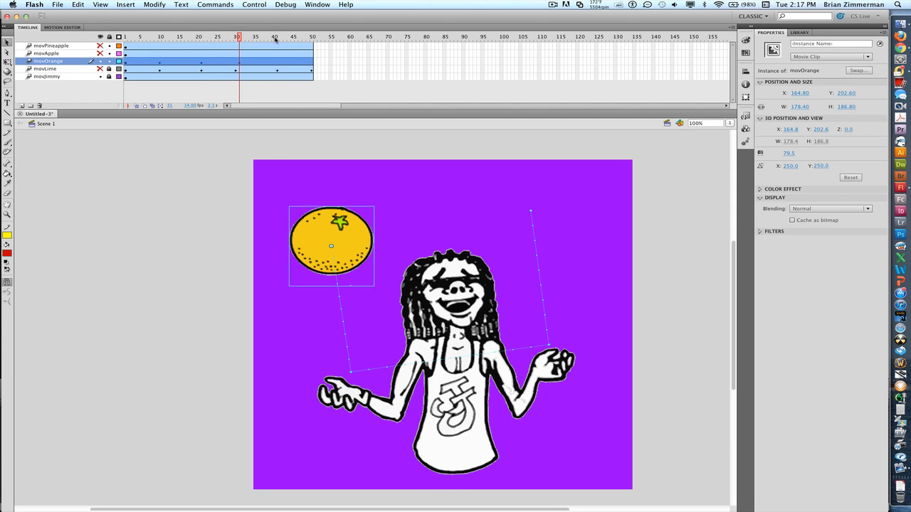
{"action": "left_click", "coordinate": [275, 39]}
{"action": "left_click", "coordinate": [279, 44]}
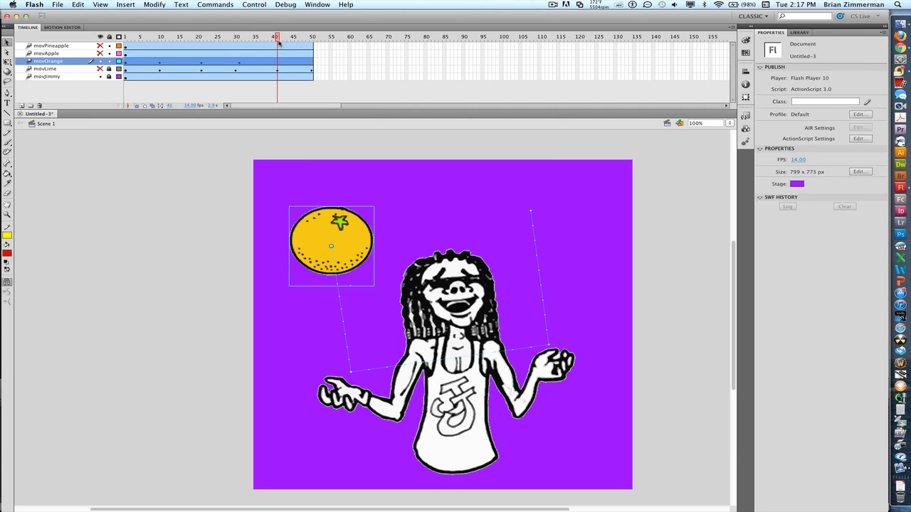
{"action": "left_click_drag", "start_coordinate": [313, 245], "coordinate": [361, 123]}
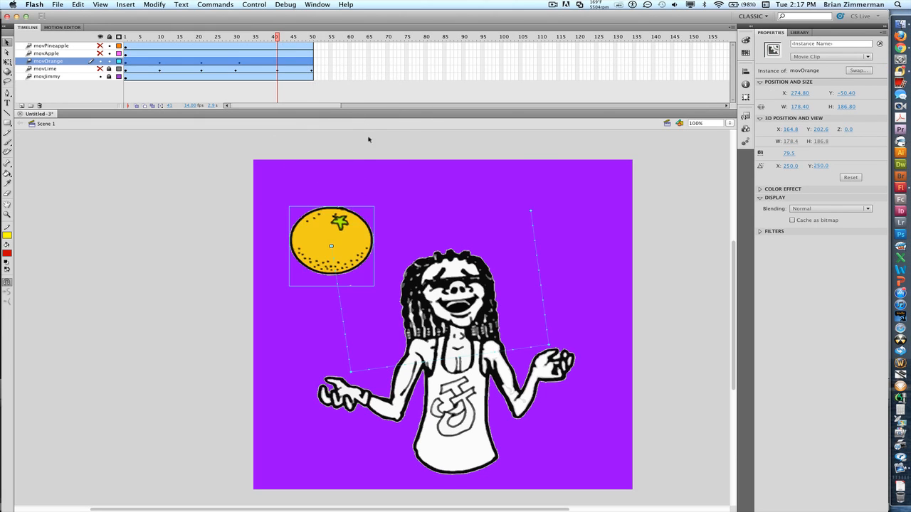
{"action": "left_click_drag", "start_coordinate": [353, 271], "coordinate": [373, 170]}
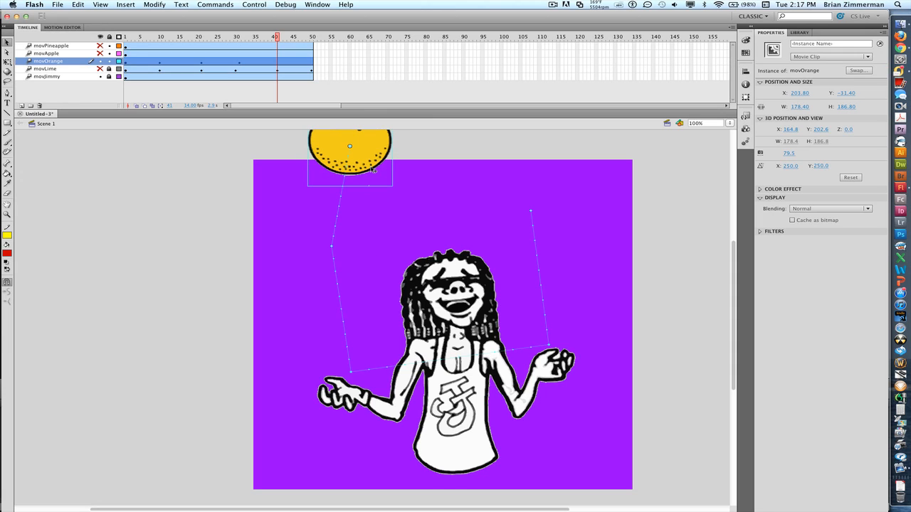
- Place the orange at the stage's upper right at frame 50, then lock and hide movOrange
{"action": "left_click", "coordinate": [311, 61]}
{"action": "left_click_drag", "start_coordinate": [363, 134], "coordinate": [552, 204]}
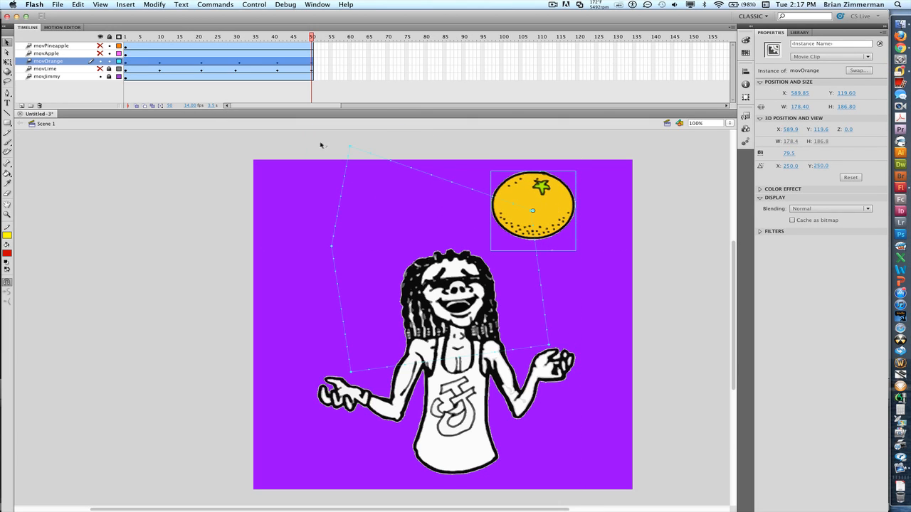
{"action": "left_click", "coordinate": [109, 63]}
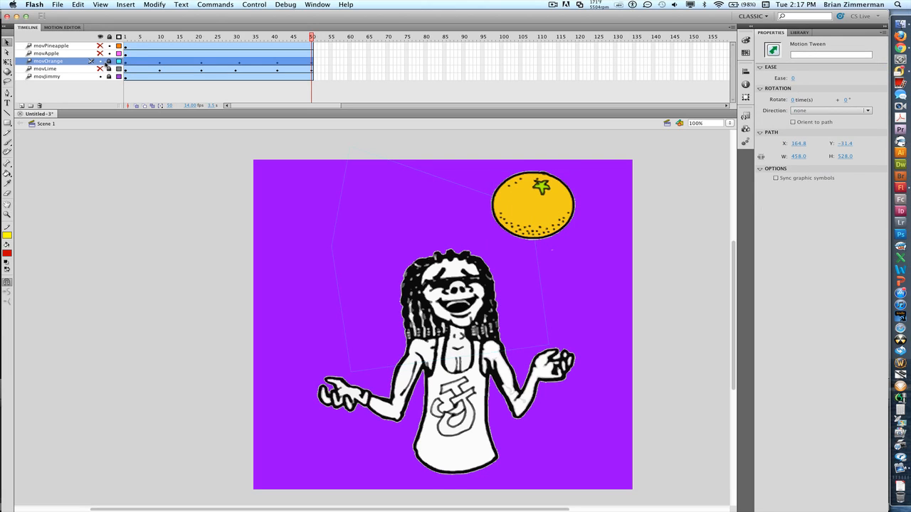
{"action": "left_click", "coordinate": [100, 61]}
- Show movApple, put the apple in the left hand at frame 10 and raise it toward the top at 21
{"action": "left_click", "coordinate": [100, 54]}
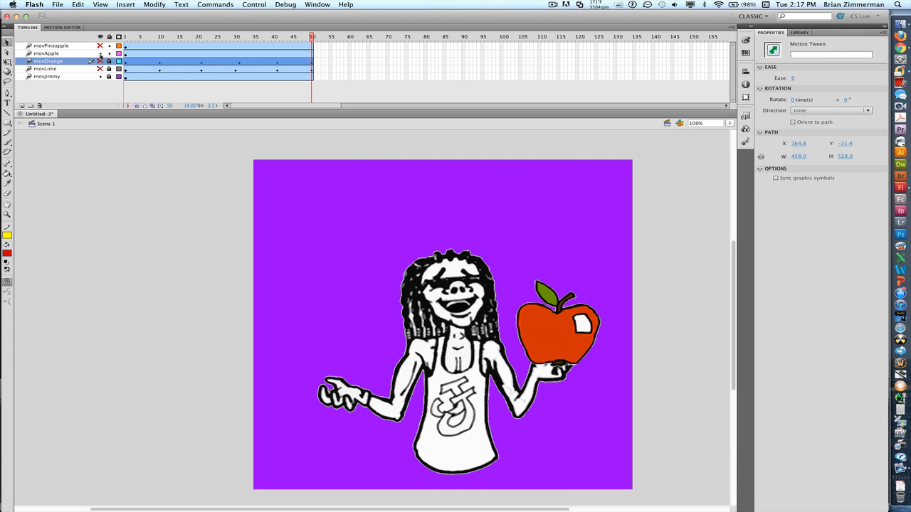
{"action": "left_click_drag", "start_coordinate": [311, 36], "coordinate": [162, 38]}
{"action": "left_click_drag", "start_coordinate": [567, 344], "coordinate": [363, 376]}
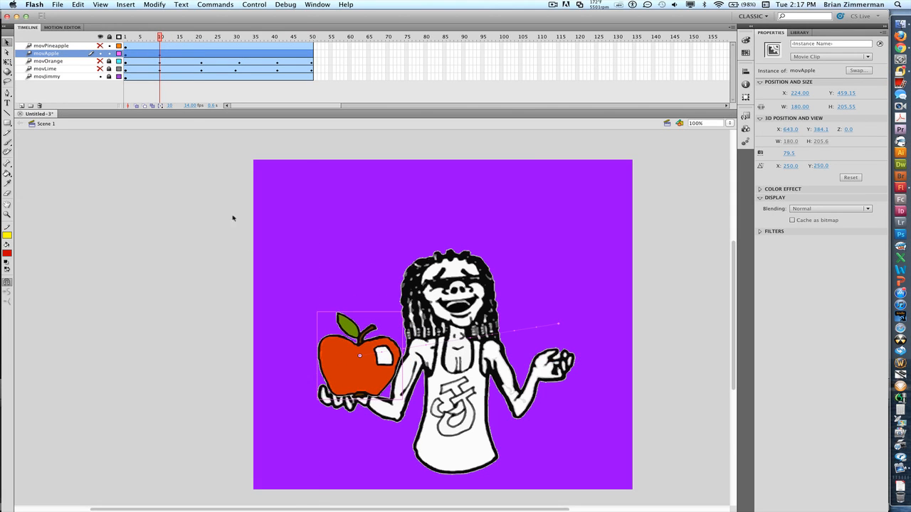
{"action": "left_click", "coordinate": [200, 55]}
{"action": "left_click", "coordinate": [202, 55]}
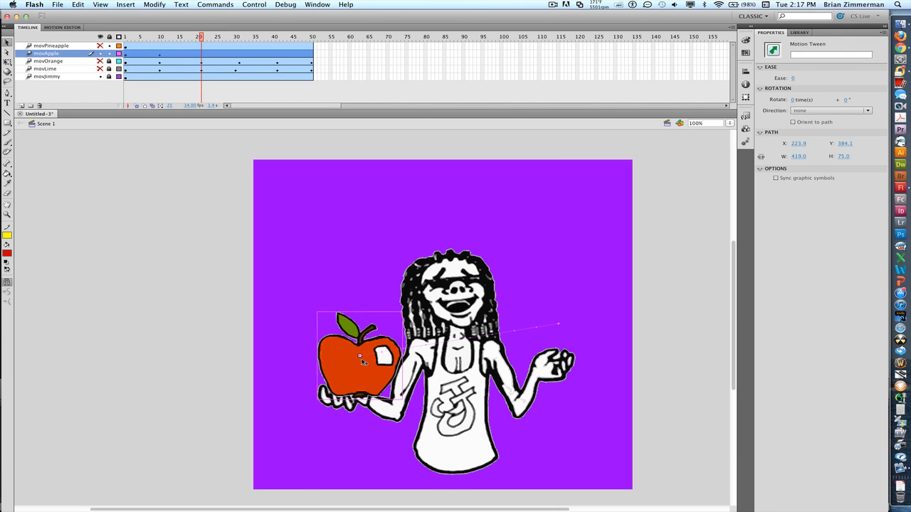
{"action": "left_click_drag", "start_coordinate": [364, 362], "coordinate": [469, 148]}
- Move the apple down right at frame 40, onto the raised right hand at 50, then hide movApple
{"action": "left_click", "coordinate": [237, 54]}
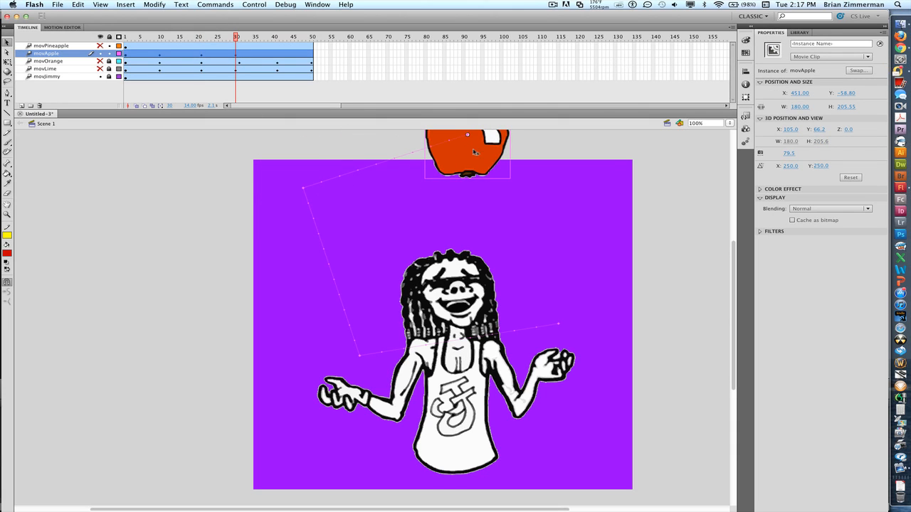
{"action": "left_click", "coordinate": [279, 58]}
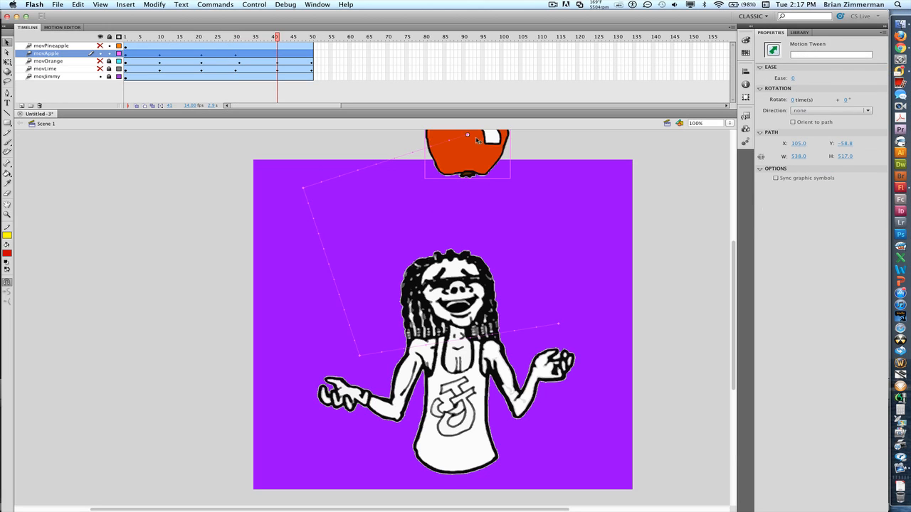
{"action": "left_click_drag", "start_coordinate": [476, 139], "coordinate": [672, 236]}
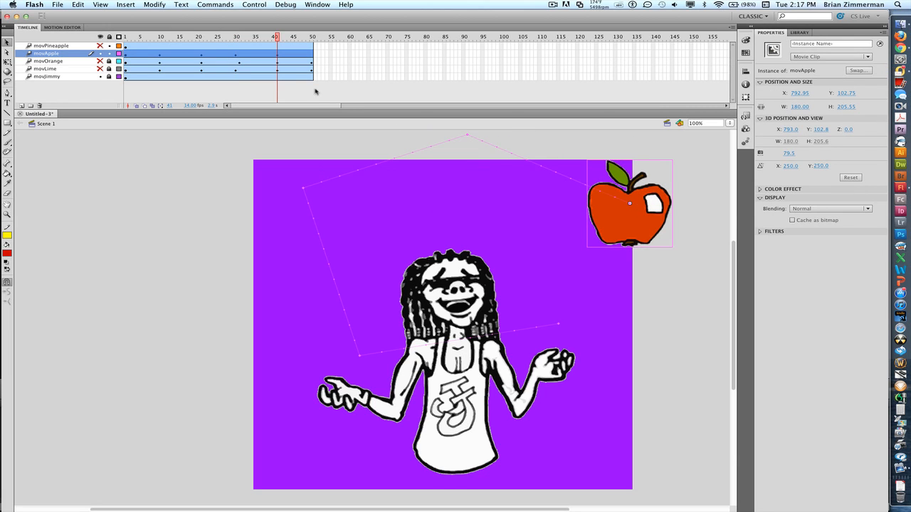
{"action": "left_click", "coordinate": [313, 55]}
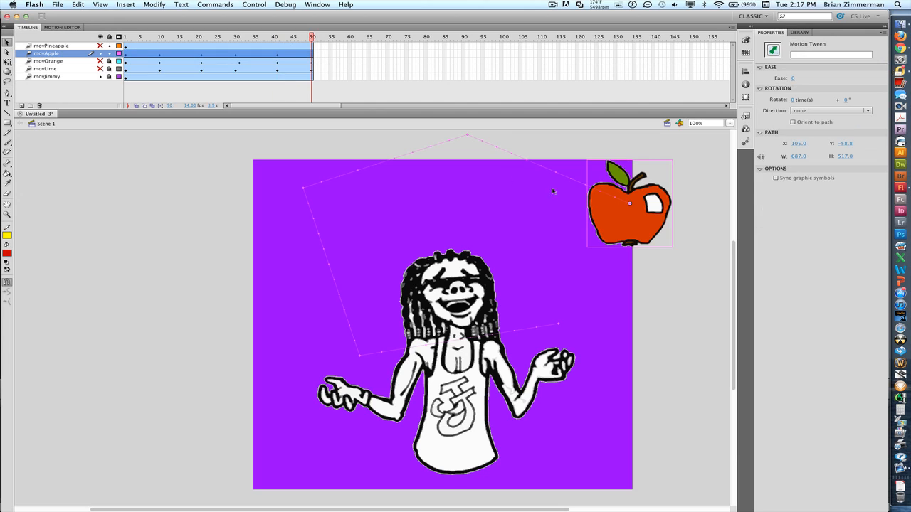
{"action": "left_click_drag", "start_coordinate": [628, 209], "coordinate": [561, 321]}
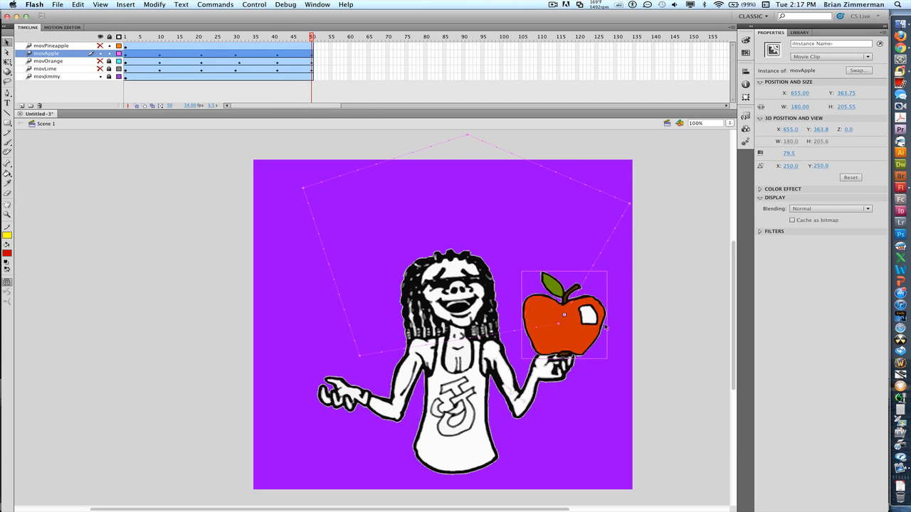
{"action": "left_click", "coordinate": [101, 53]}
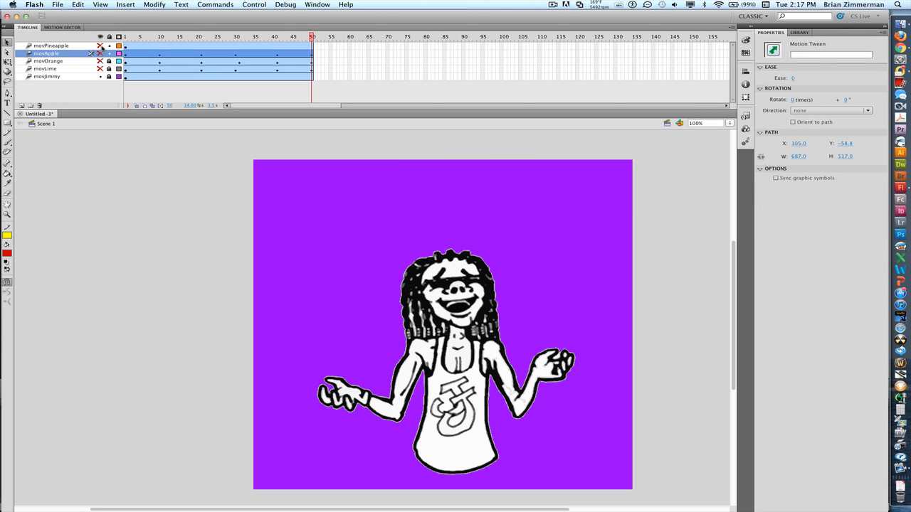
- Show movPineapple, lift the pineapple top left at frame 10 and to top centre at 21
{"action": "left_click", "coordinate": [100, 46]}
{"action": "left_click_drag", "start_coordinate": [320, 38], "coordinate": [160, 39]}
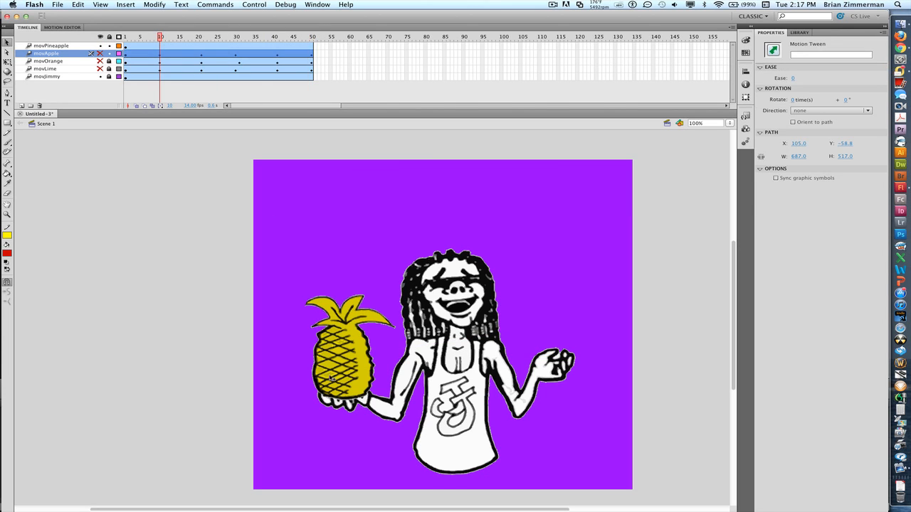
{"action": "left_click_drag", "start_coordinate": [332, 378], "coordinate": [285, 241]}
{"action": "left_click", "coordinate": [200, 45]}
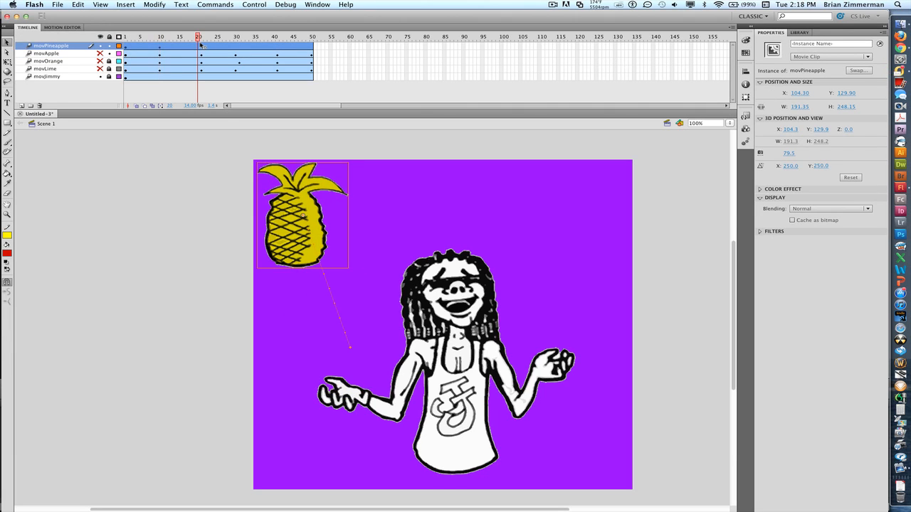
{"action": "left_click", "coordinate": [203, 45]}
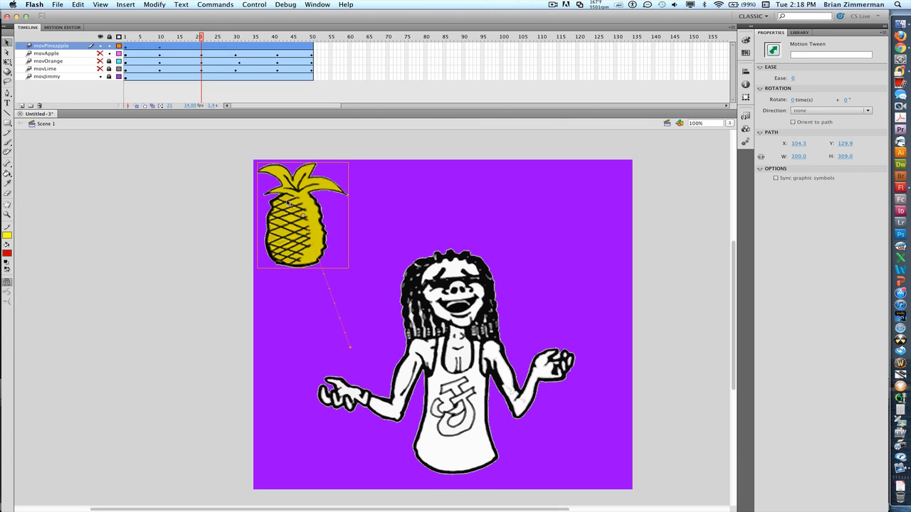
{"action": "left_click_drag", "start_coordinate": [288, 203], "coordinate": [462, 313]}
- Drop the pineapple onto the right hand at frame 41, back to the left at 50, then test the movie
{"action": "left_click", "coordinate": [237, 48]}
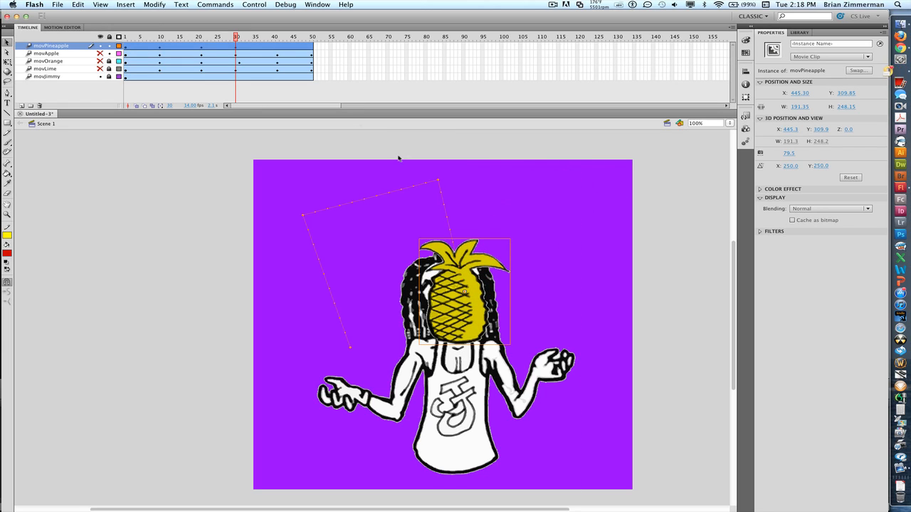
{"action": "left_click", "coordinate": [279, 48]}
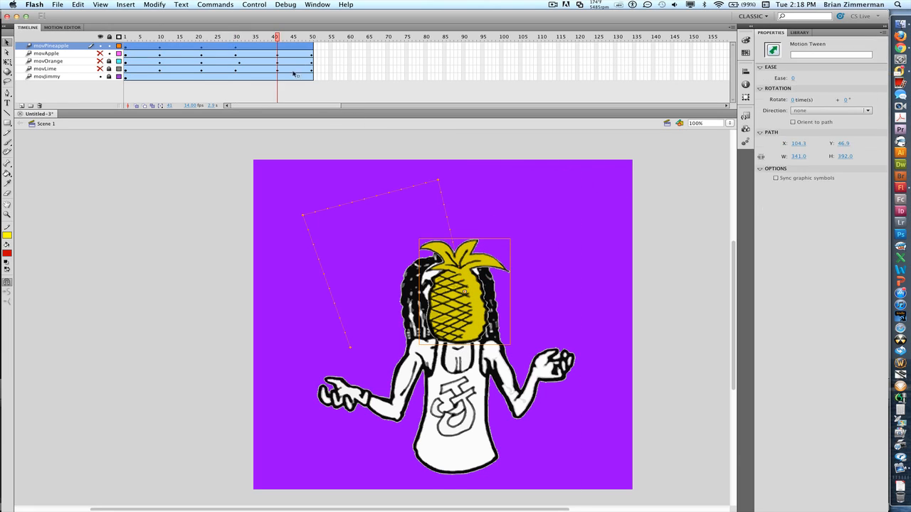
{"action": "left_click_drag", "start_coordinate": [452, 304], "coordinate": [564, 350]}
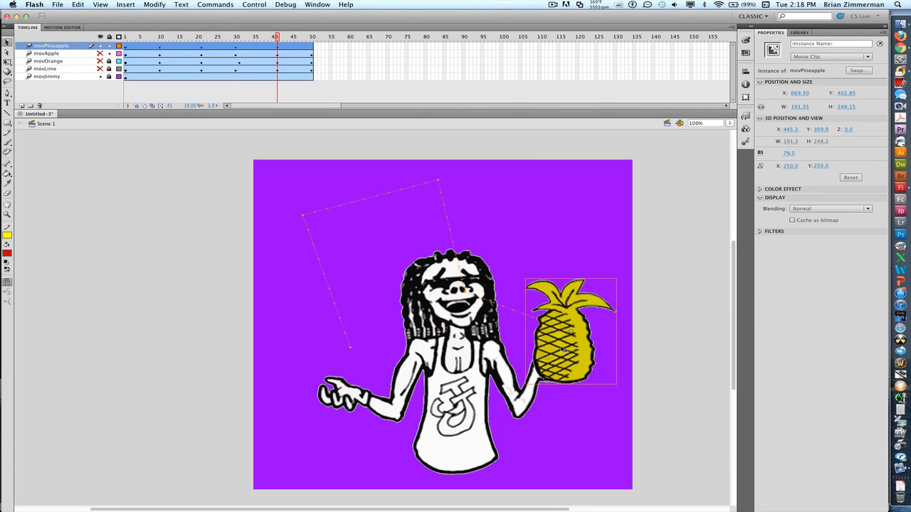
{"action": "left_click", "coordinate": [312, 47]}
{"action": "left_click_drag", "start_coordinate": [575, 360], "coordinate": [358, 380]}
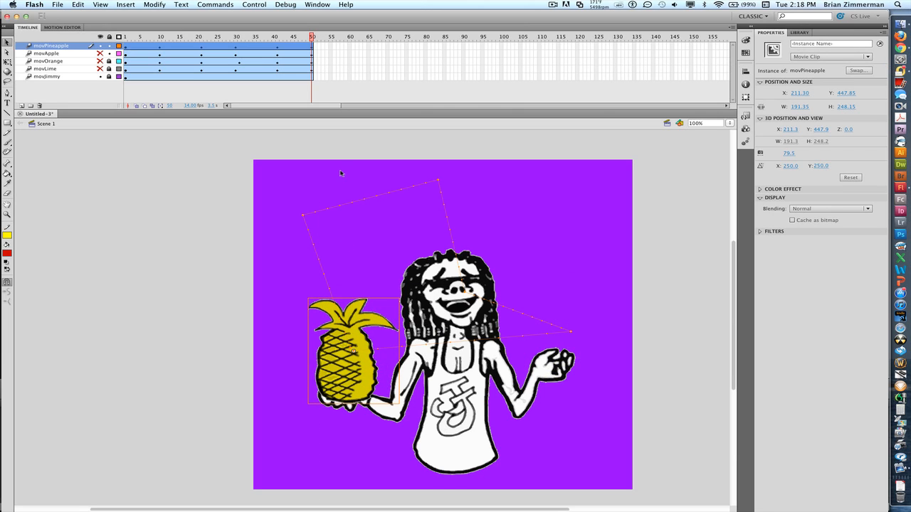
{"action": "key", "text": "super+Return"}
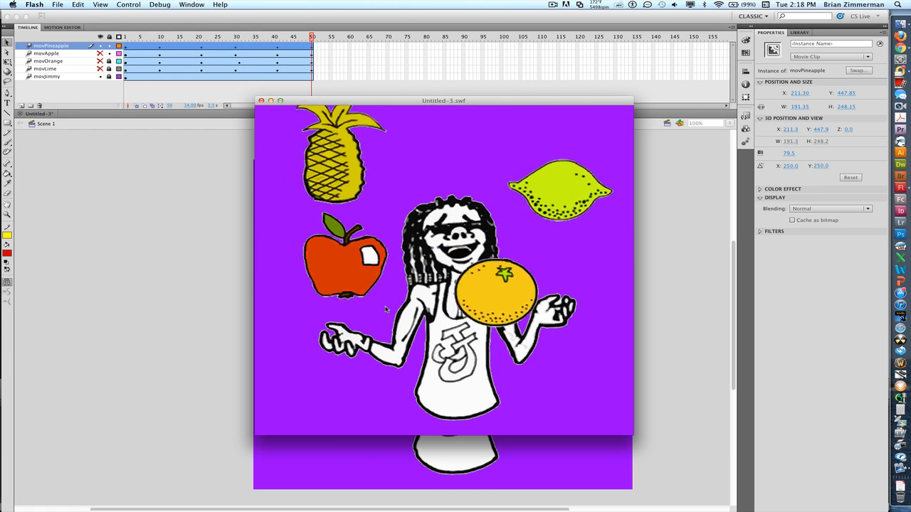
- Close the Untitled-3.swf test window after watching the juggling preview
{"action": "left_click", "coordinate": [261, 102]}
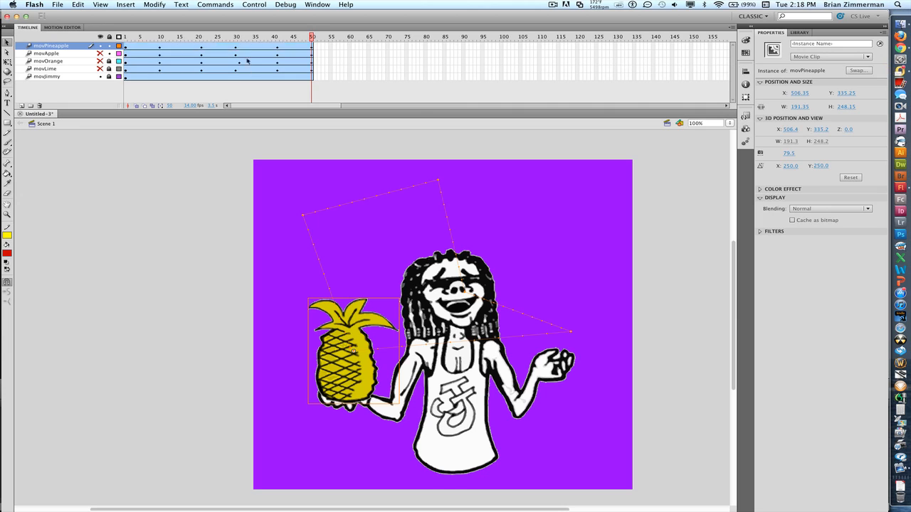
- Set the pineapple's tween to rotate clockwise 2 times
{"action": "left_click", "coordinate": [247, 46]}
{"action": "left_click", "coordinate": [248, 54]}
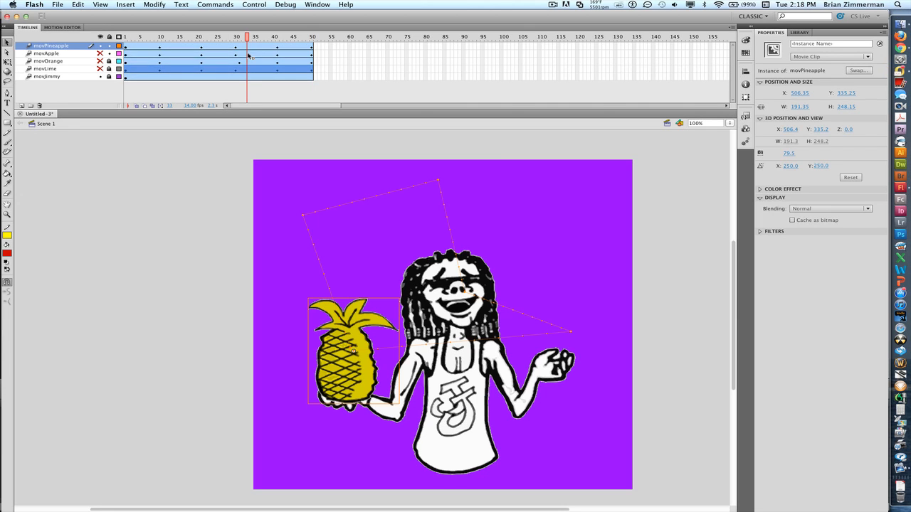
{"action": "key", "text": "super+z"}
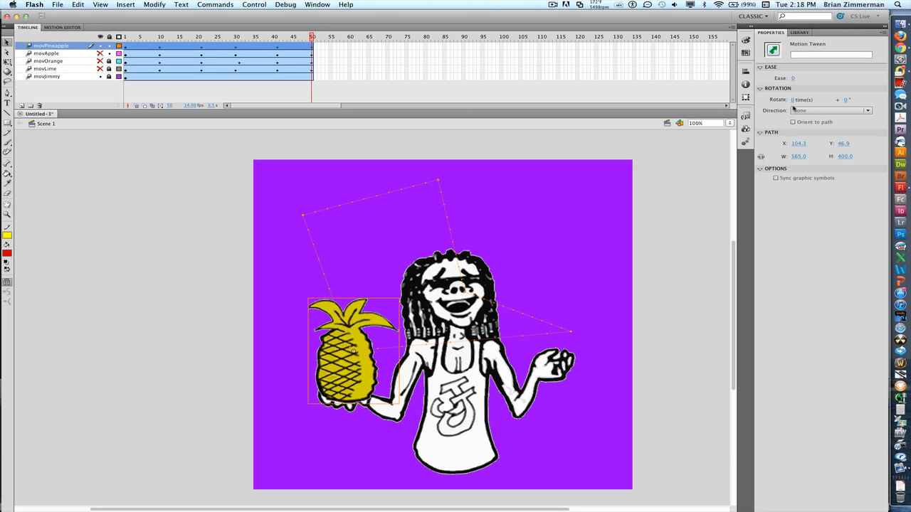
{"action": "type", "text": "2"}
{"action": "key", "text": "Return"}
- Give the apple, orange and lime tweens 12, 23 and 37 clockwise rotations, then test the movie
{"action": "left_click", "coordinate": [285, 55]}
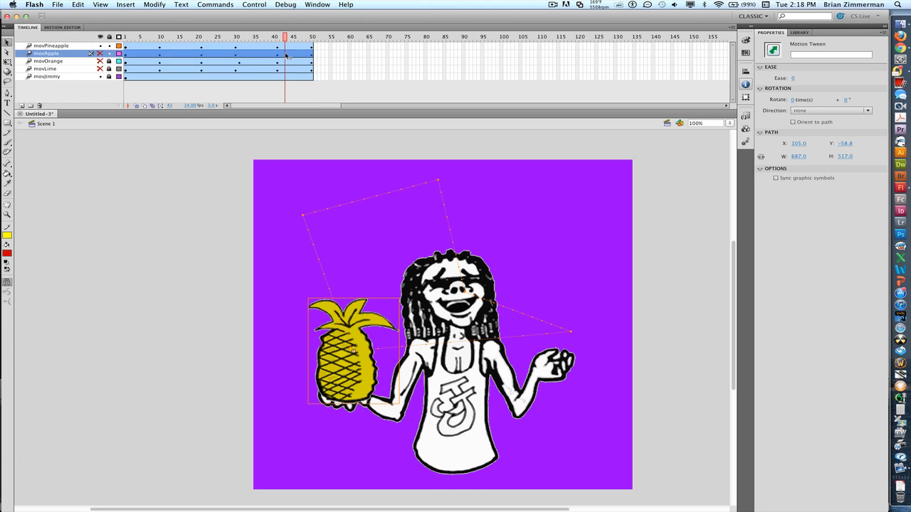
{"action": "left_click", "coordinate": [793, 100]}
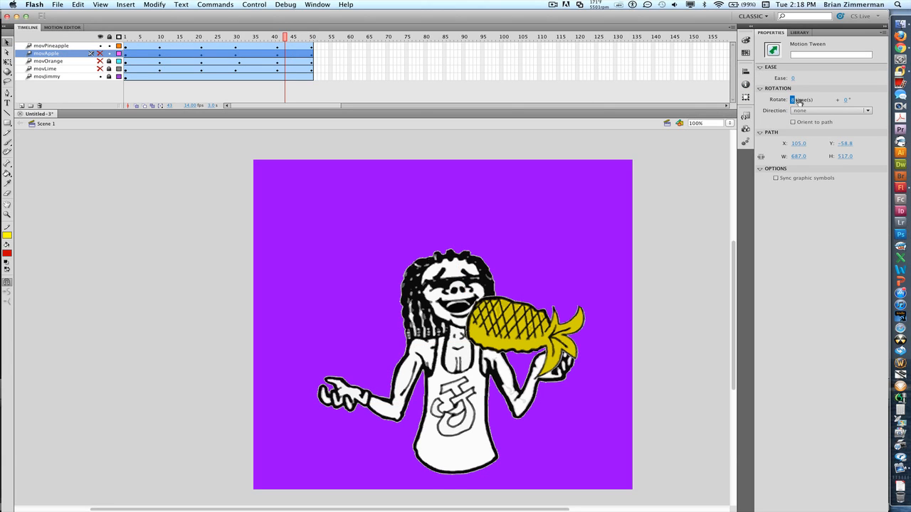
{"action": "type", "text": "12"}
{"action": "key", "text": "Return"}
{"action": "left_click", "coordinate": [268, 62]}
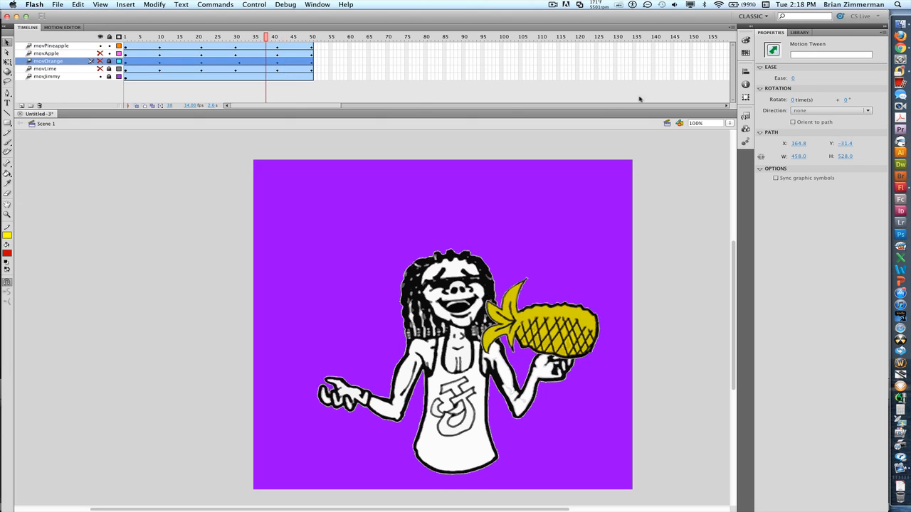
{"action": "left_click_drag", "start_coordinate": [793, 101], "coordinate": [808, 103]}
{"action": "left_click", "coordinate": [214, 71]}
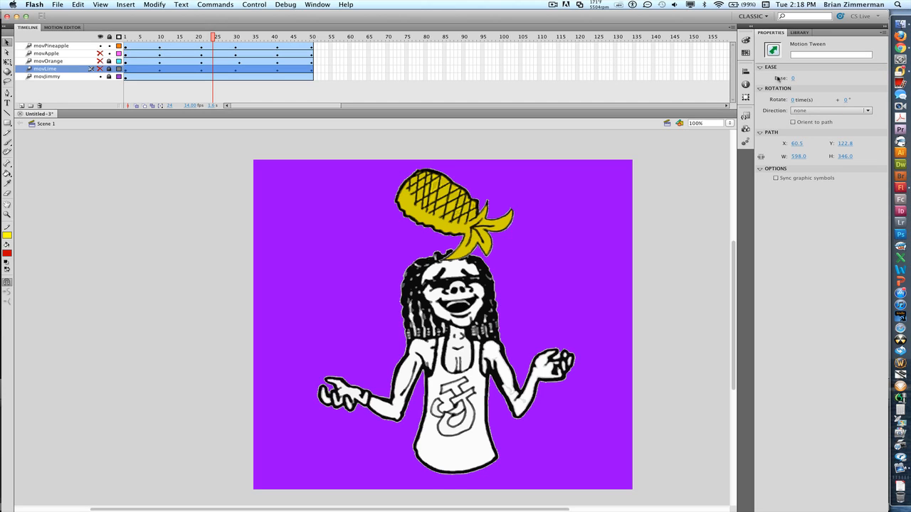
{"action": "left_click_drag", "start_coordinate": [792, 100], "coordinate": [811, 100]}
{"action": "key", "text": "super+Return"}
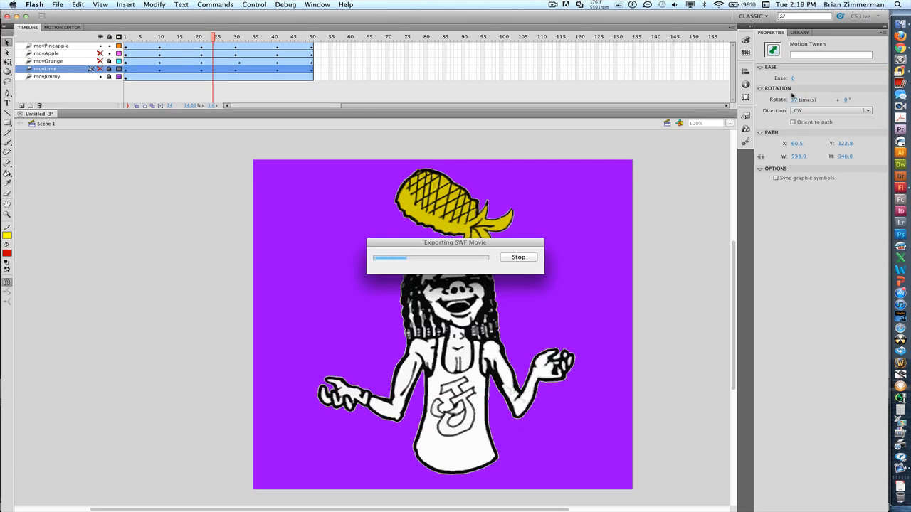